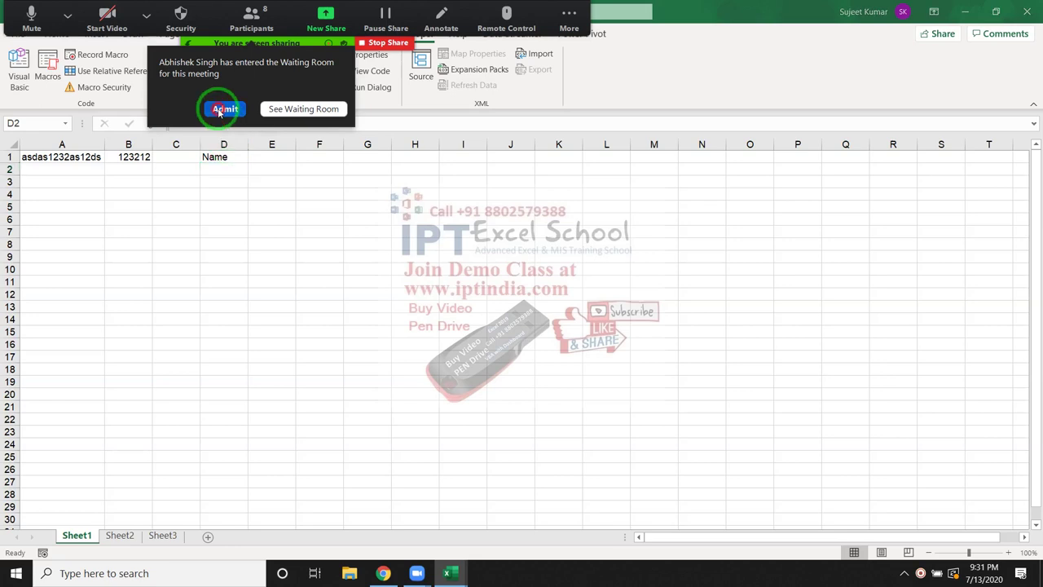
Step: Enter a person's full name in D2 and widen column D to fit it
click(225, 109)
text(S)
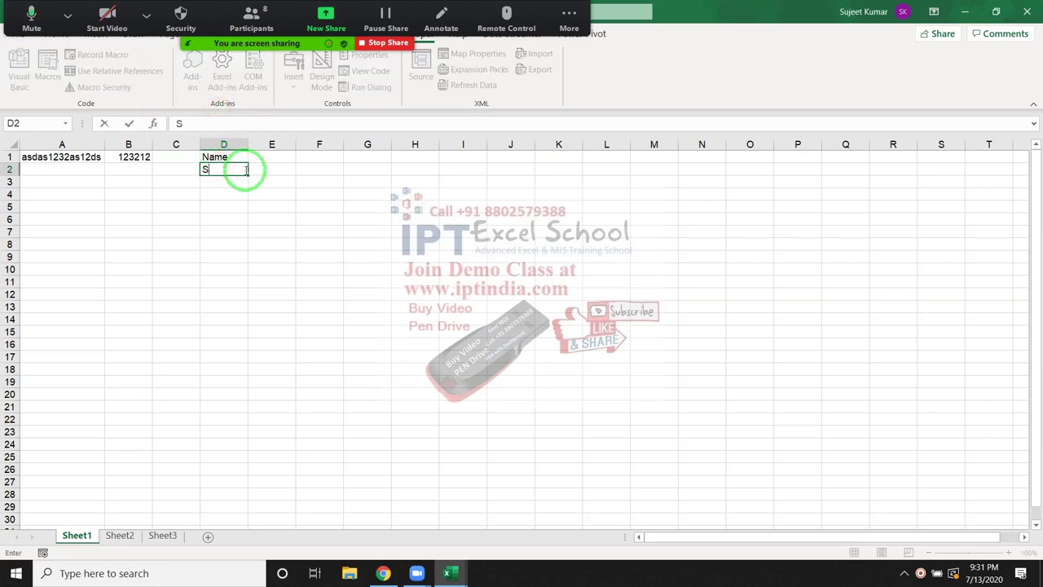
text(ujit K)
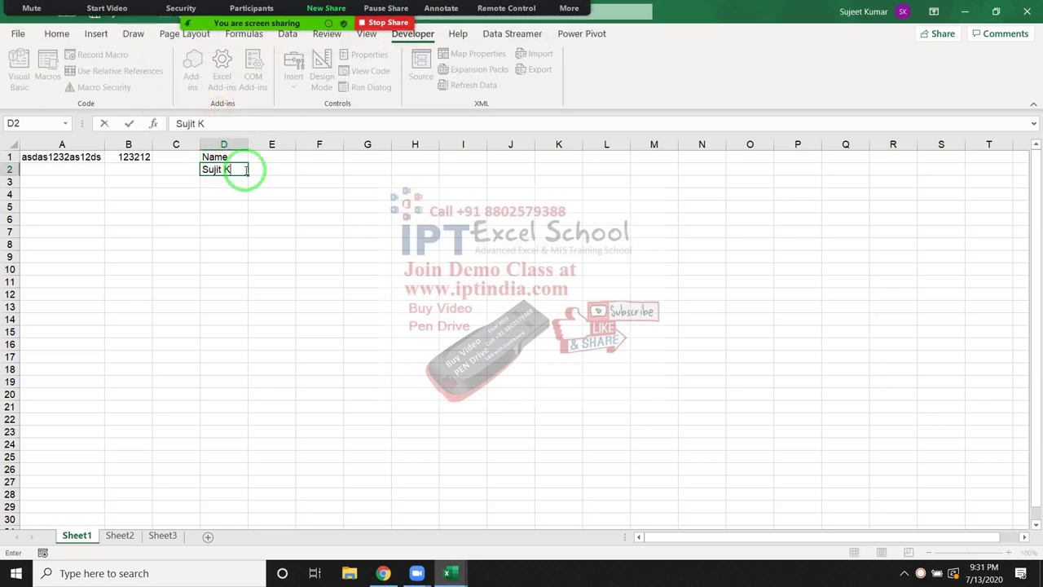
text(umar Sing)
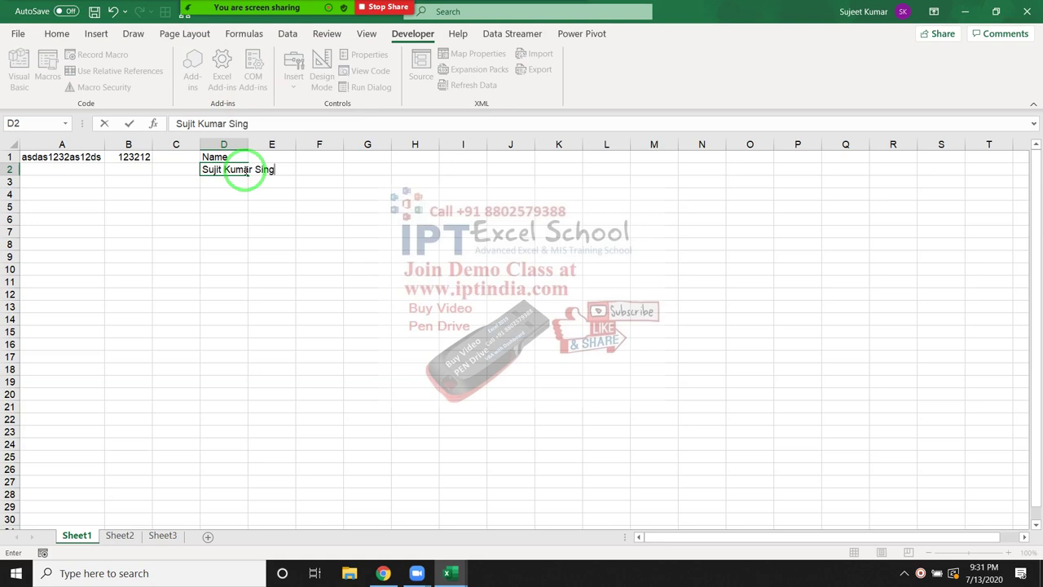
text(h)
click(279, 193)
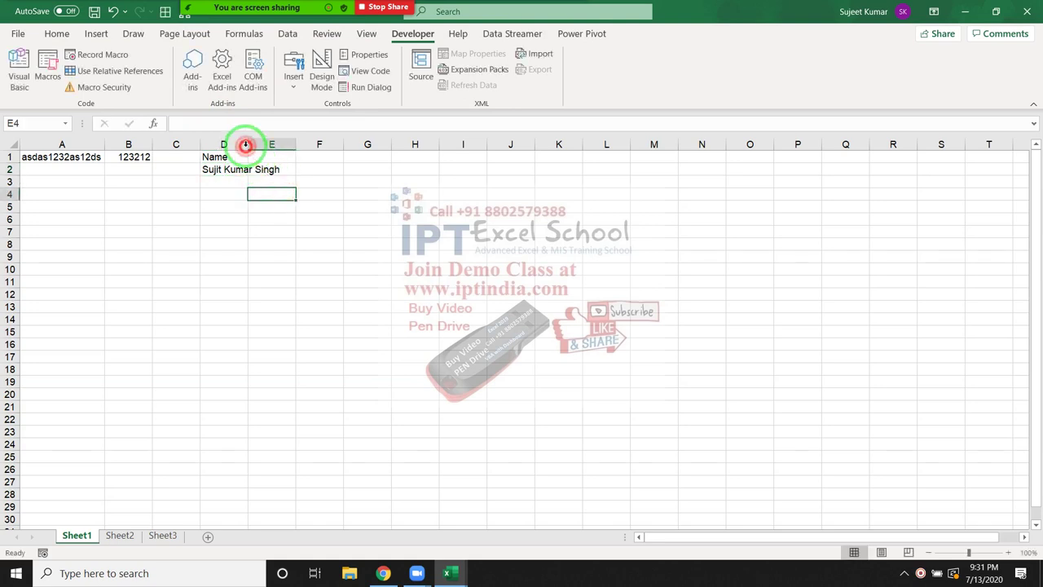
drag(246, 148, 283, 148)
Step: Add the headers 'F' in E1 and 'L' in F1
click(291, 157)
text(F)
key(Tab)
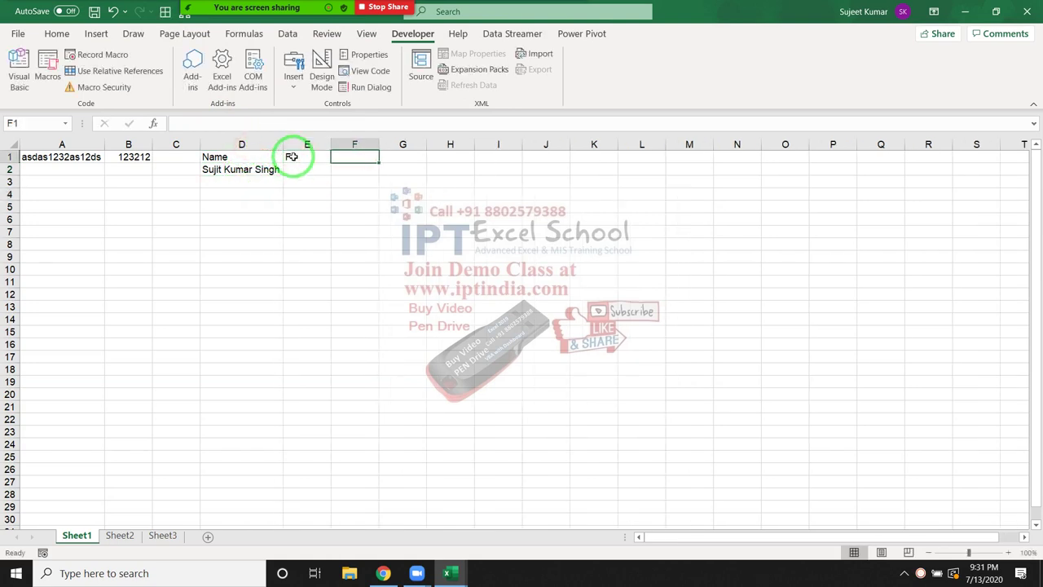
text(L)
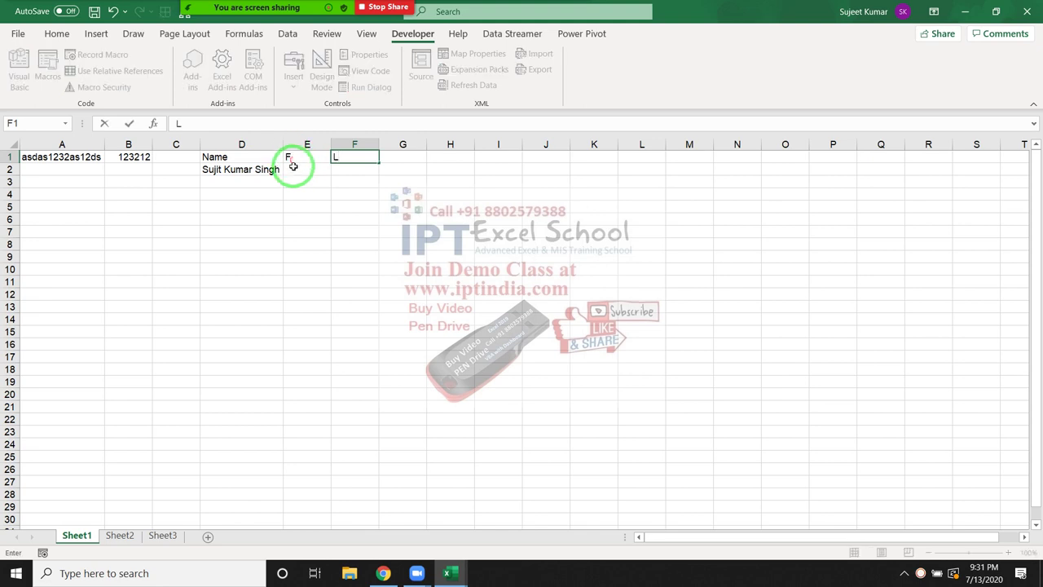
click(297, 174)
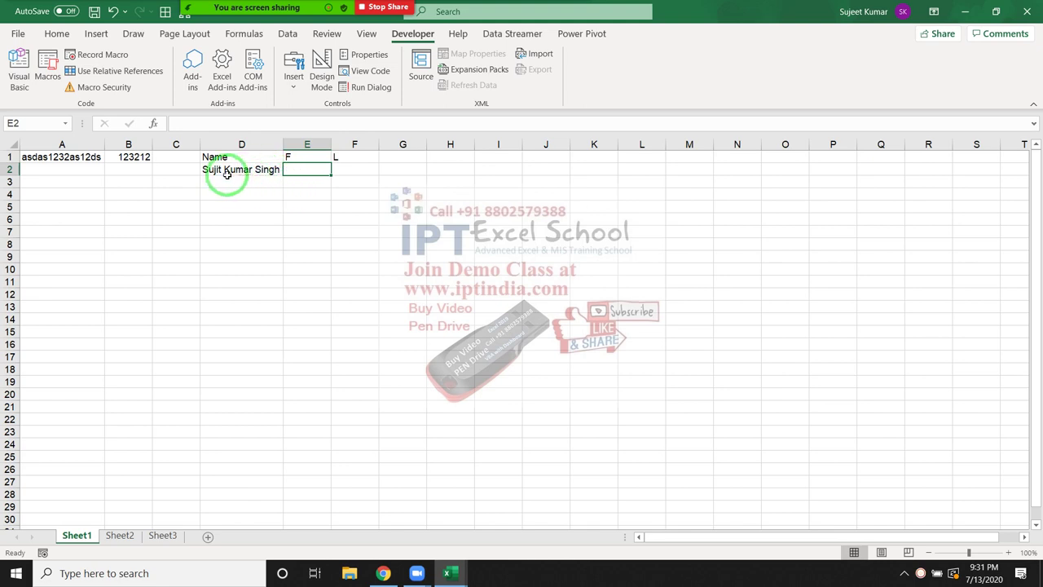
click(296, 186)
text(=f)
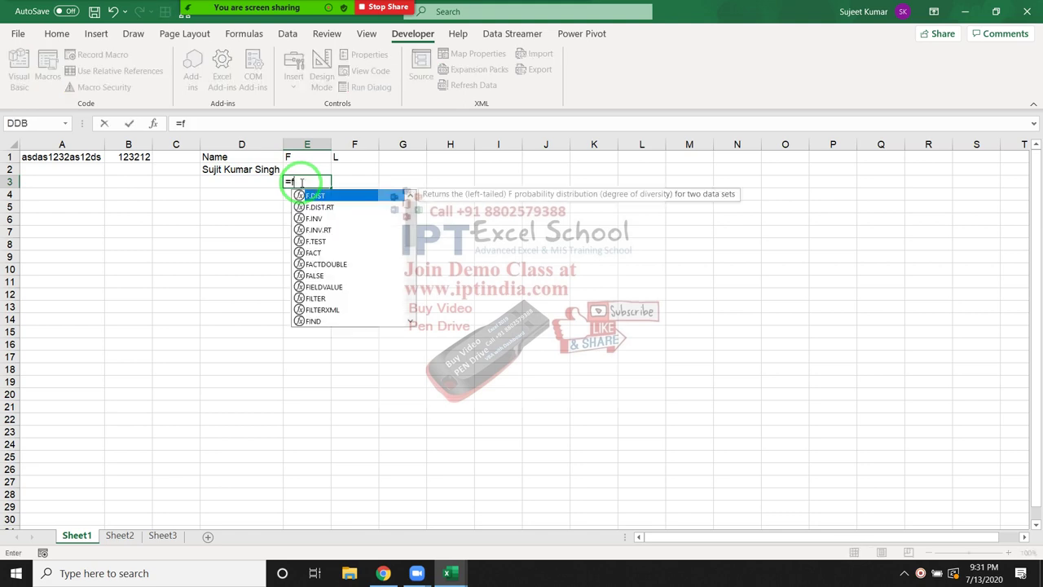
text(in)
key(Tab)
text(")
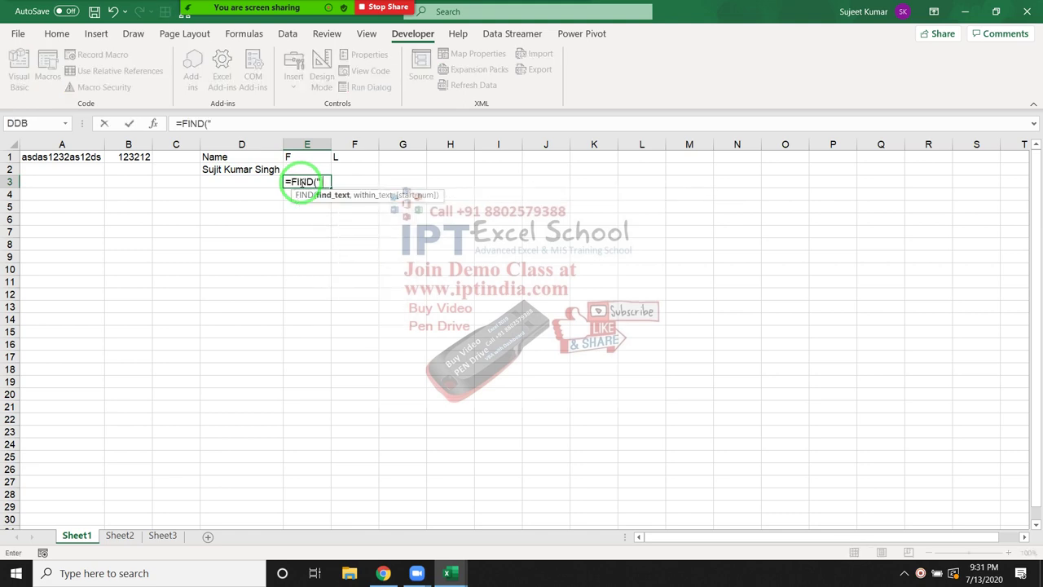
text( ",)
click(269, 173)
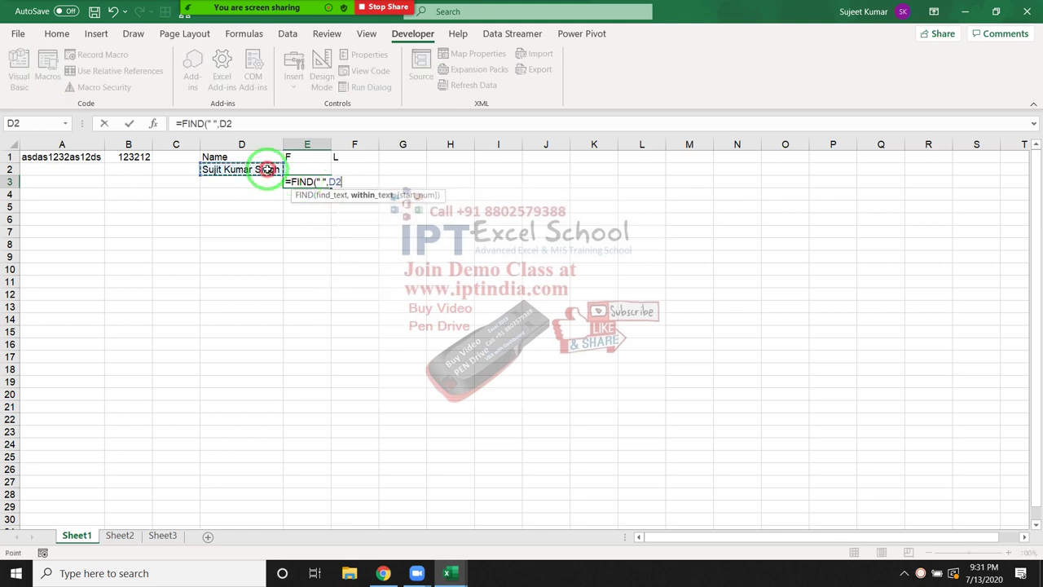
text(,1)
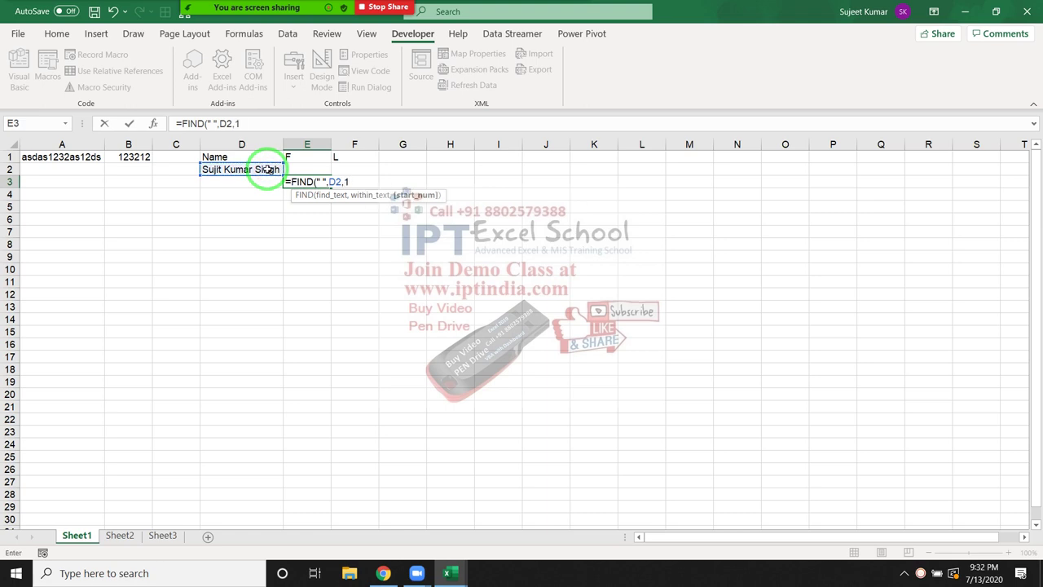
key(Return)
key(Up)
key(Up)
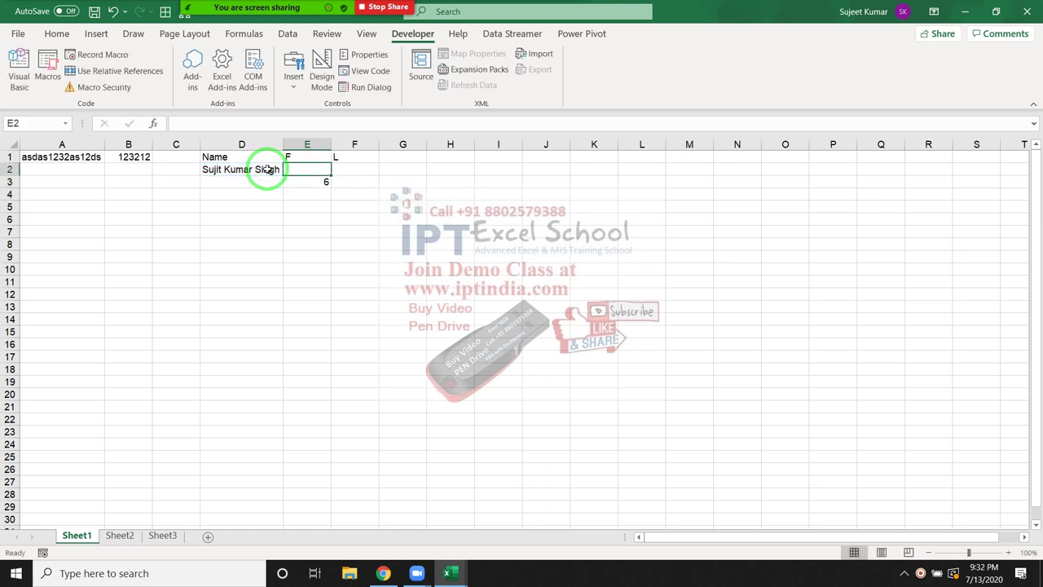
text(=le)
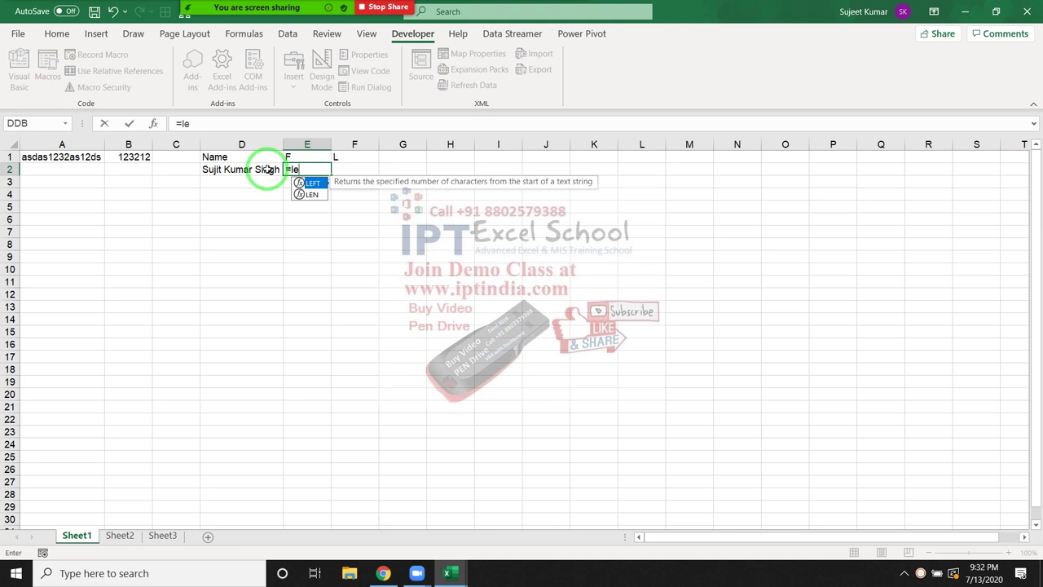
key(Tab)
click(269, 170)
text(,)
key(Down)
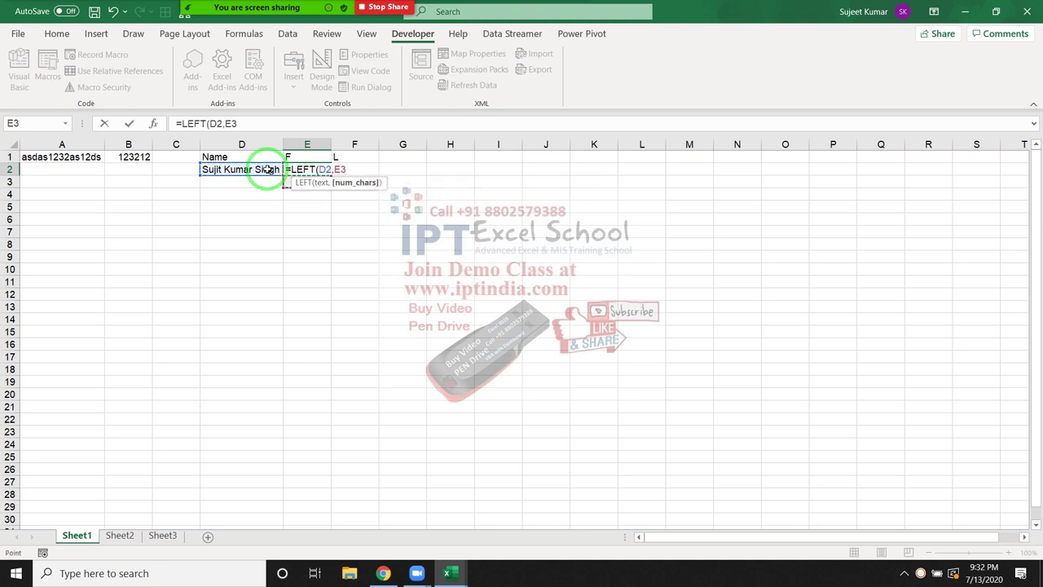
text(-1)
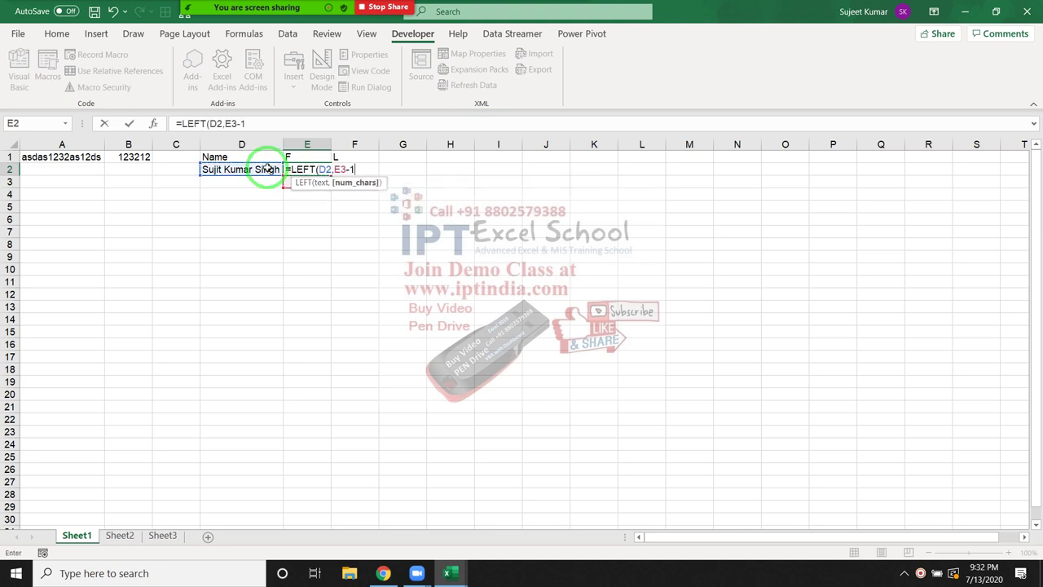
text())
key(Return)
key(Up)
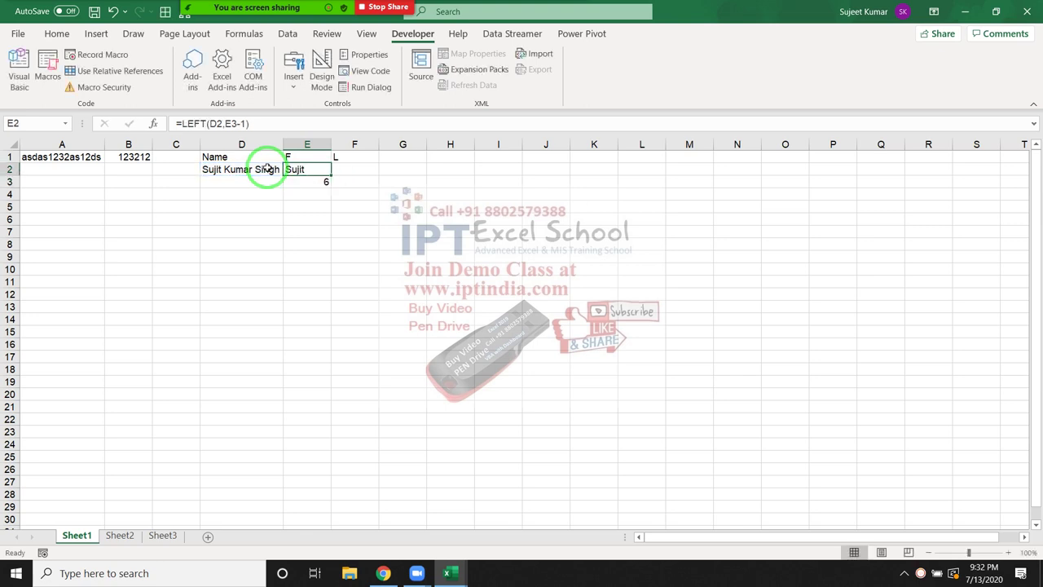
key(shift+Down)
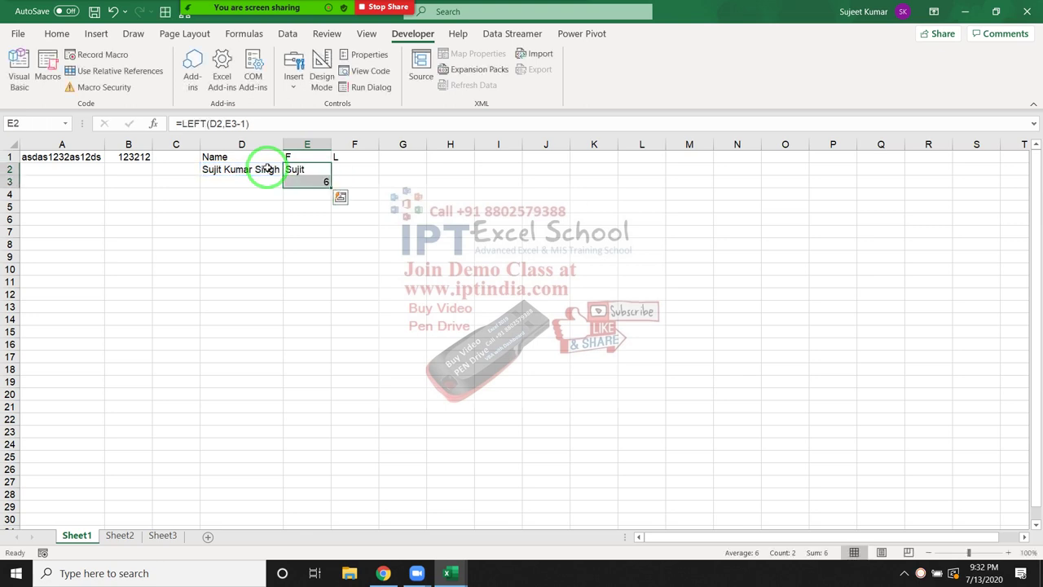
key(Delete)
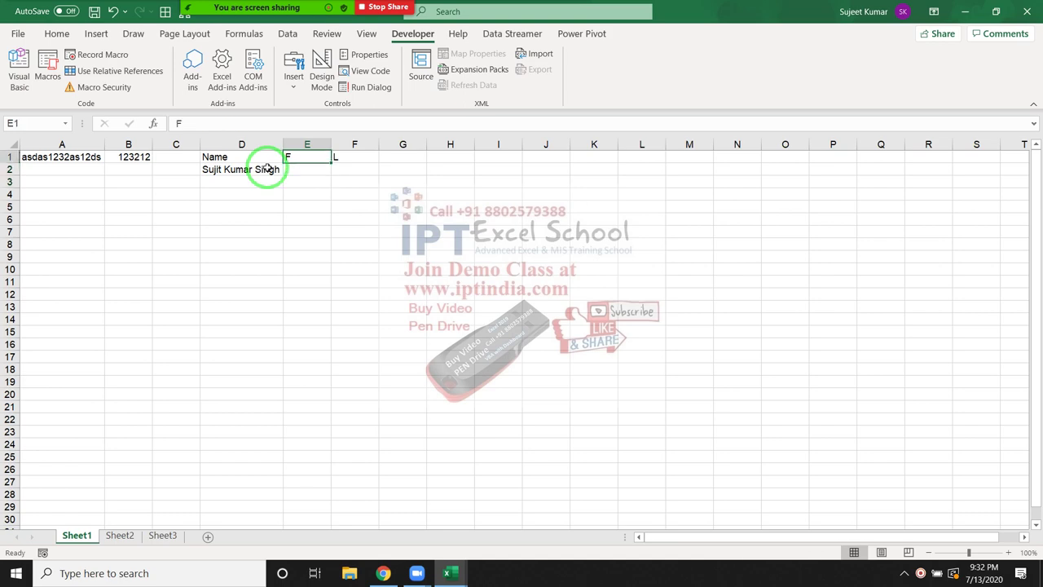
click(289, 171)
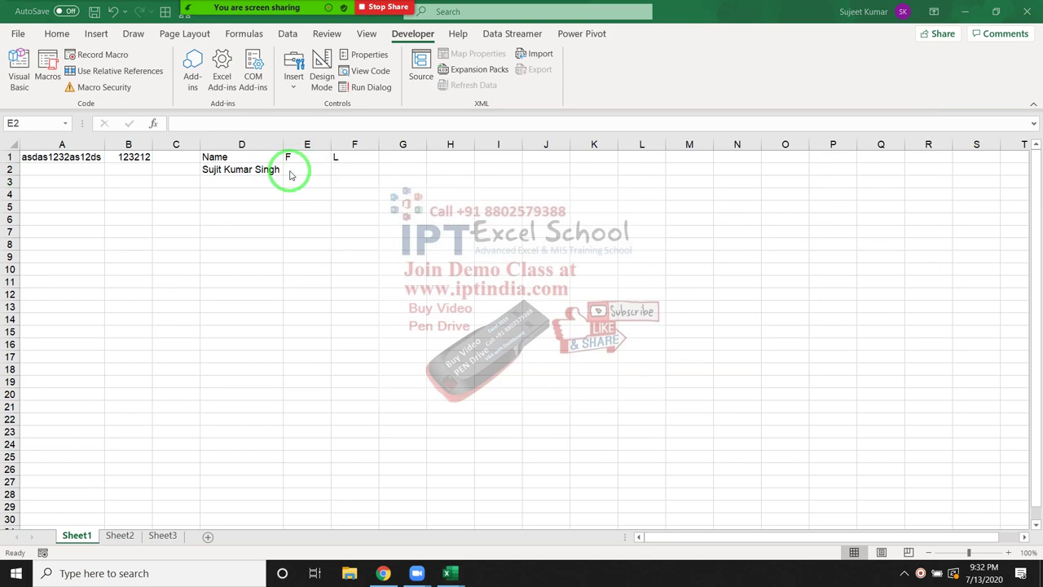
key(alt+Tab)
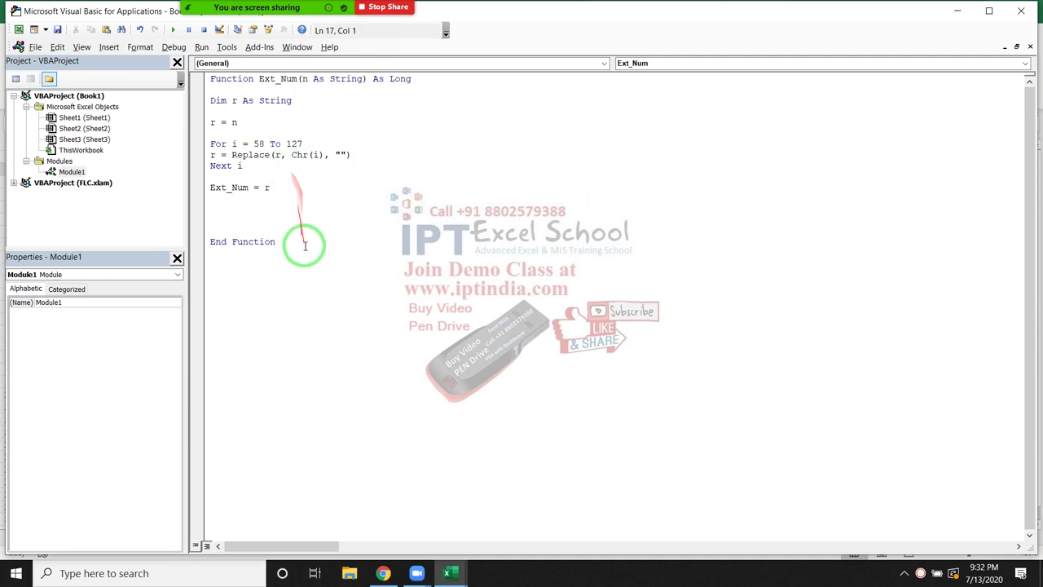
Step: Add a new function header Function F_Name(n As String) below the existing function
key(Return)
key(Return)
text(f)
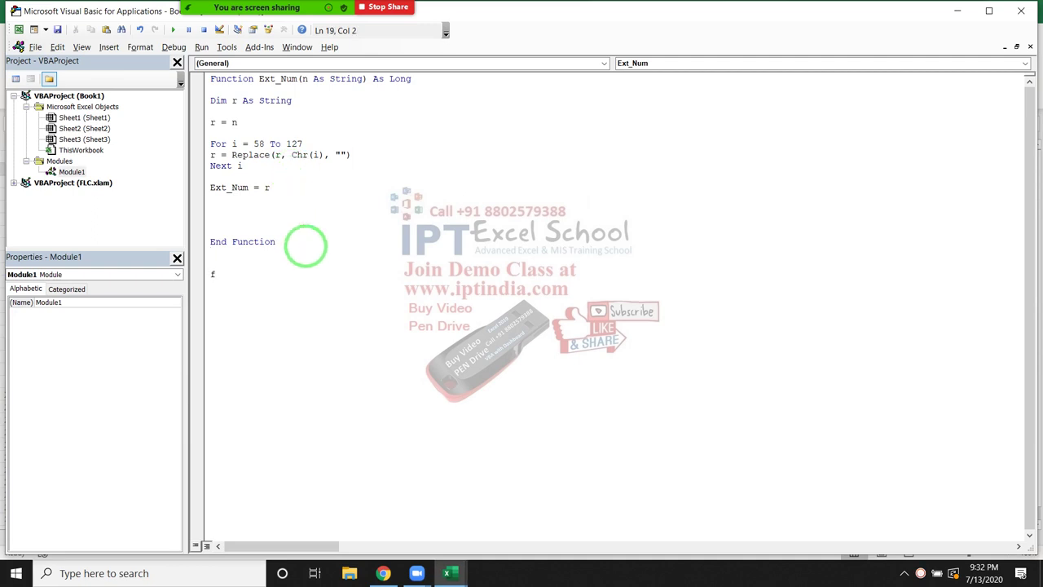
text(unct)
text(ion )
text(F_Name)
text((n)
text( as st)
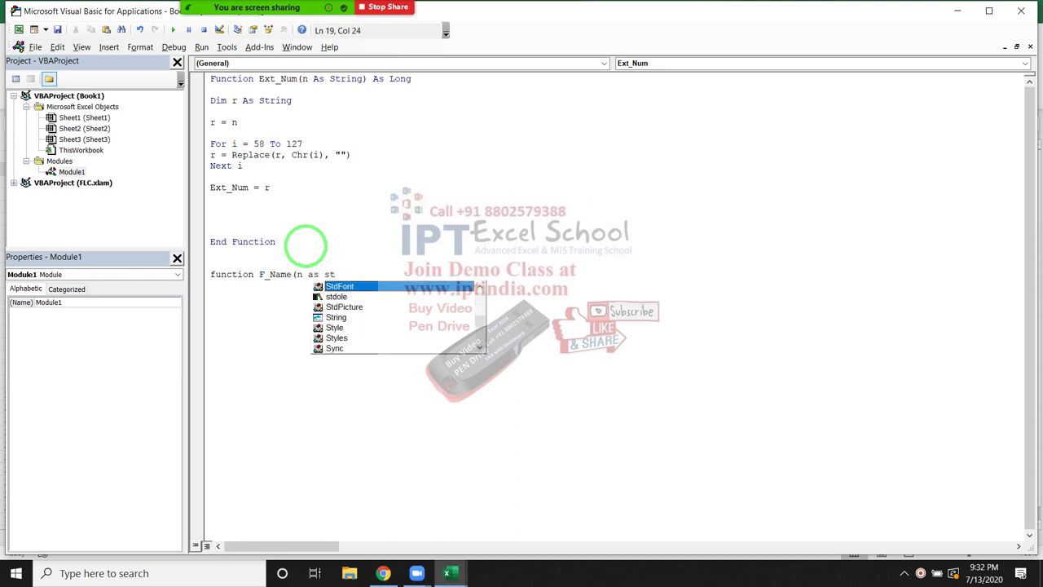
text(r)
key(Tab)
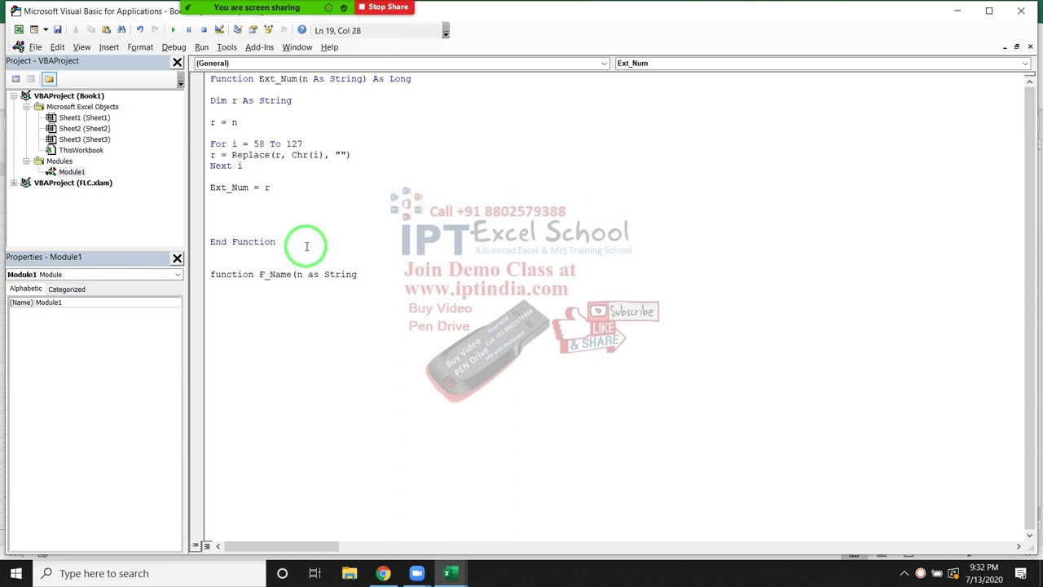
text())
key(Return)
Step: Declare Dim r As Long inside the F_Name body
key(Return)
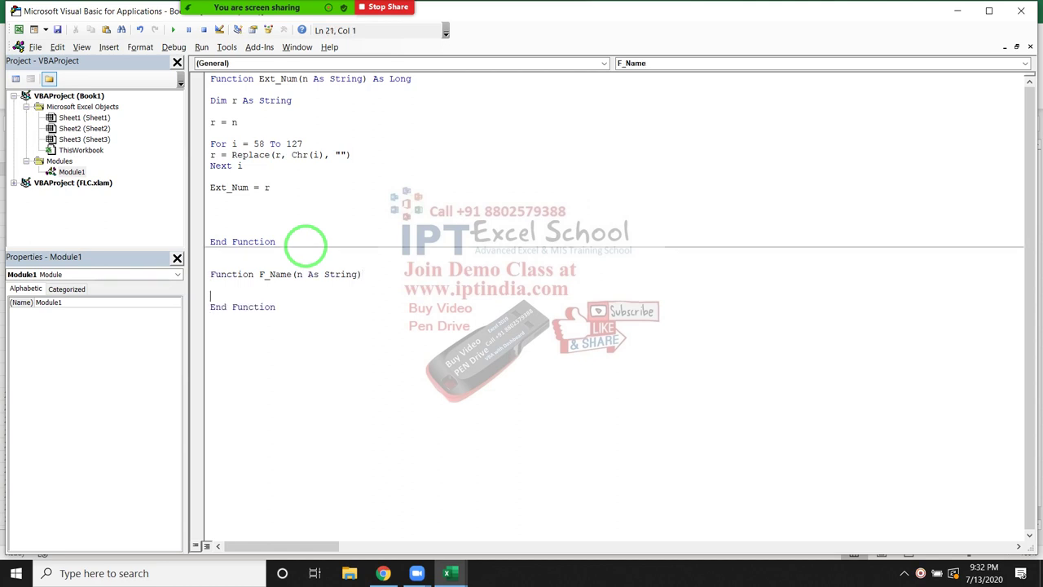
key(Return)
key(Return)
key(Up)
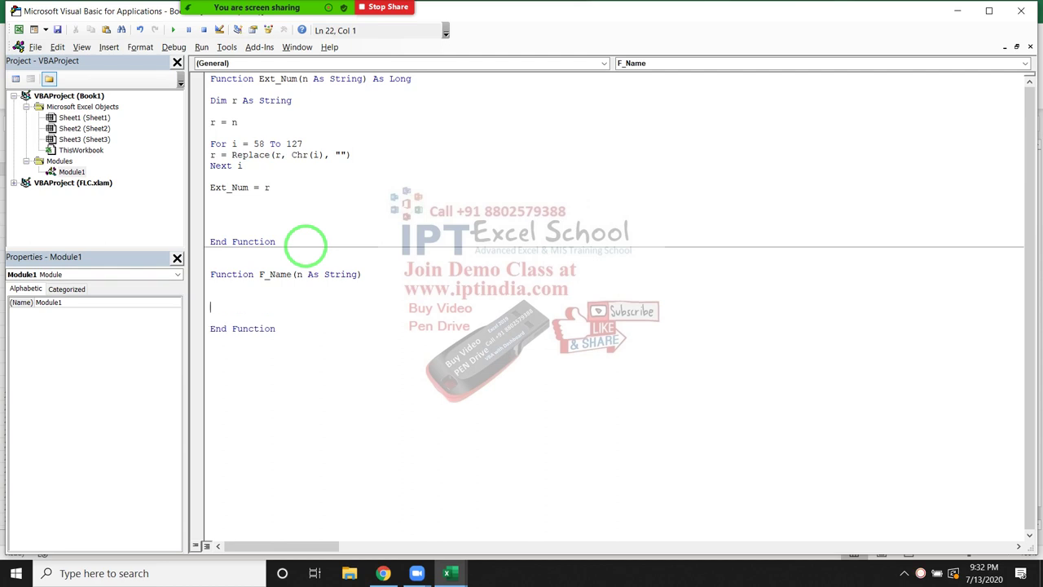
key(Up)
text(dim )
text(r as long)
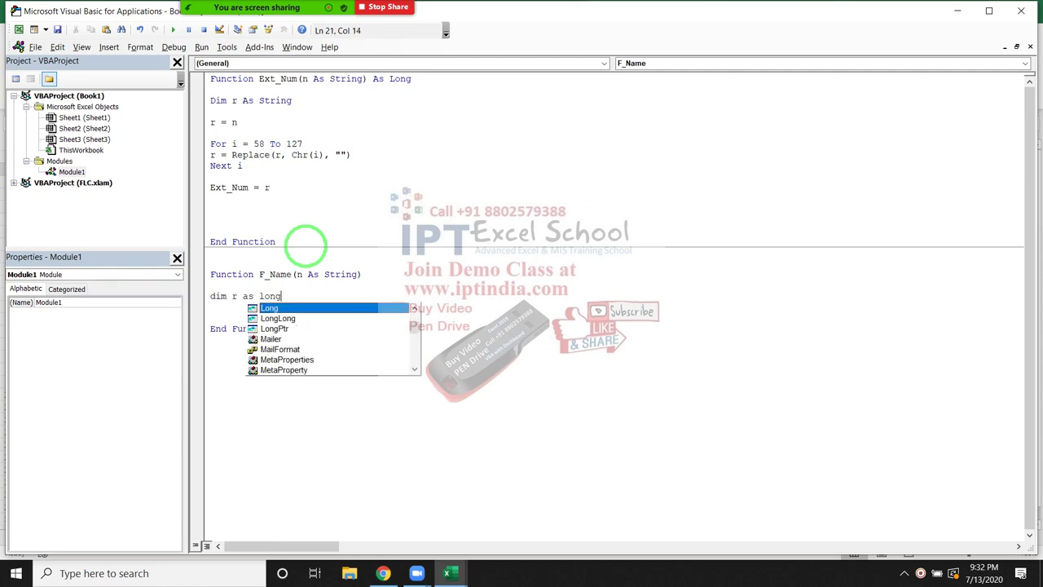
key(Tab)
key(Return)
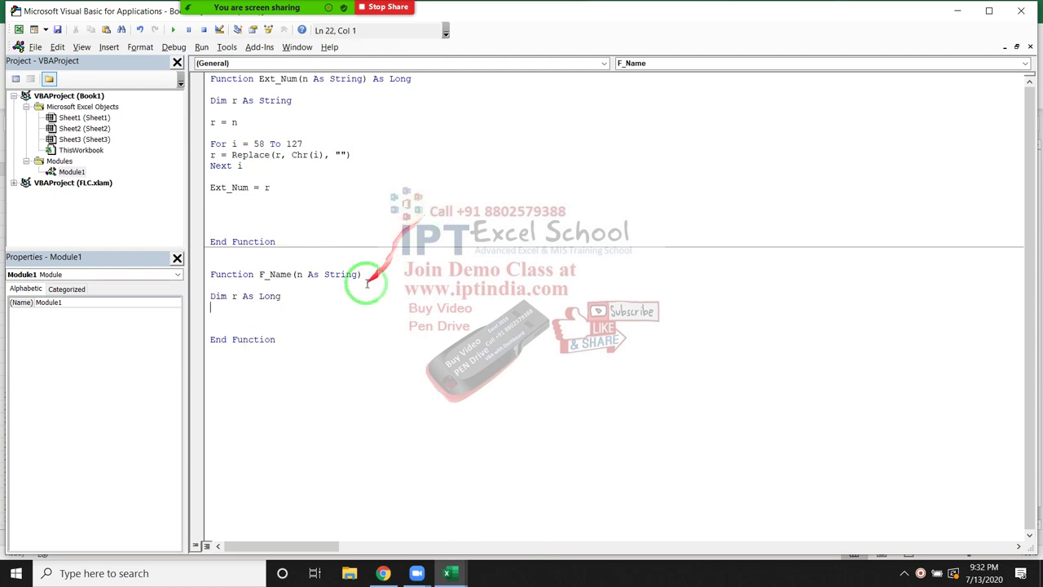
Step: Set r = InStr(1, n, " ") in F_Name to locate the first space
key(Return)
text(r=)
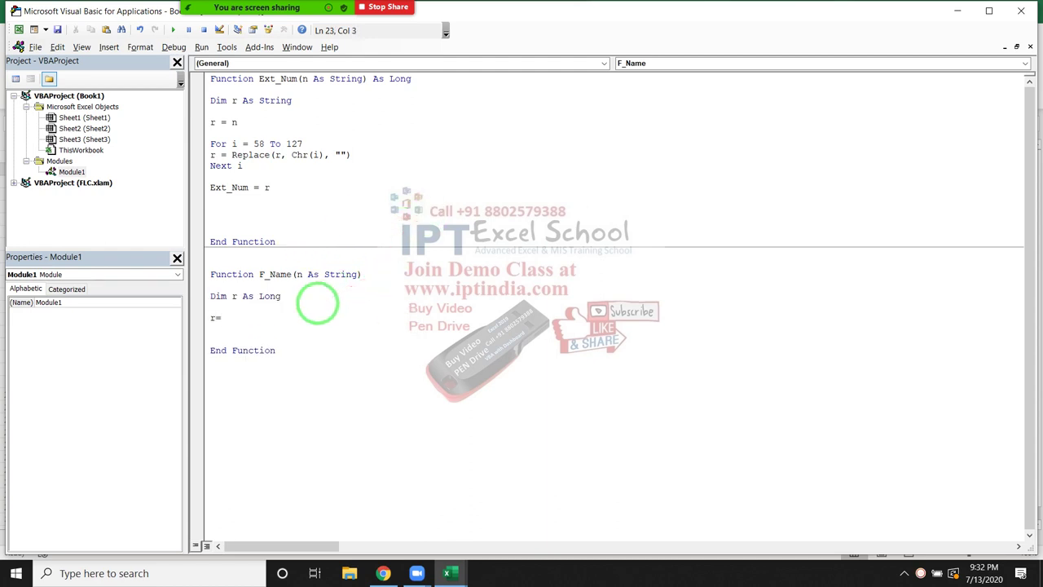
text(find)
text(()
key(BackSpace)
key(BackSpace)
key(BackSpace)
key(BackSpace)
key(BackSpace)
text(i)
text(nstr)
text(()
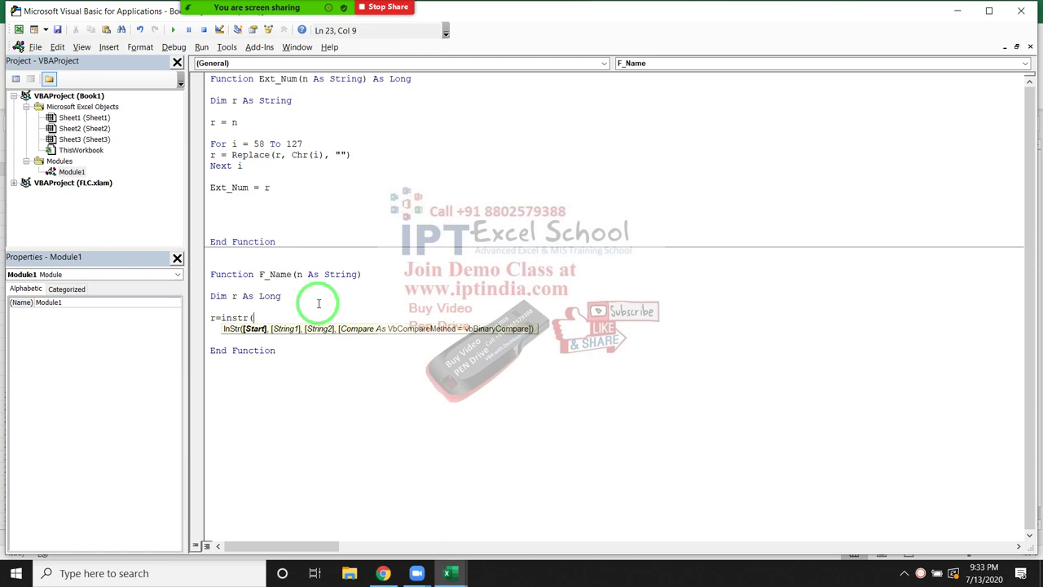
text(1)
text(,)
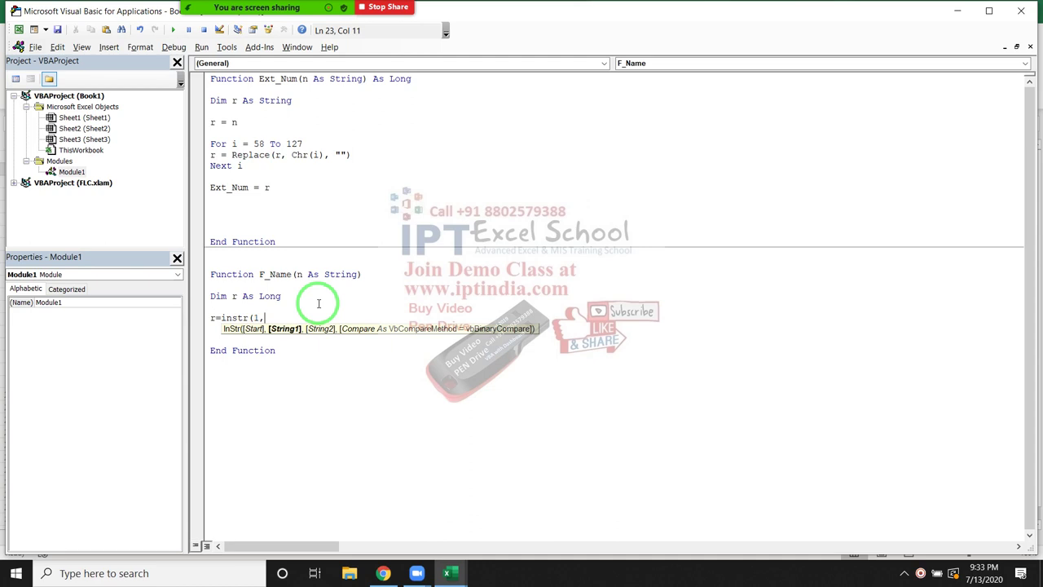
text(n,)
text(" "))
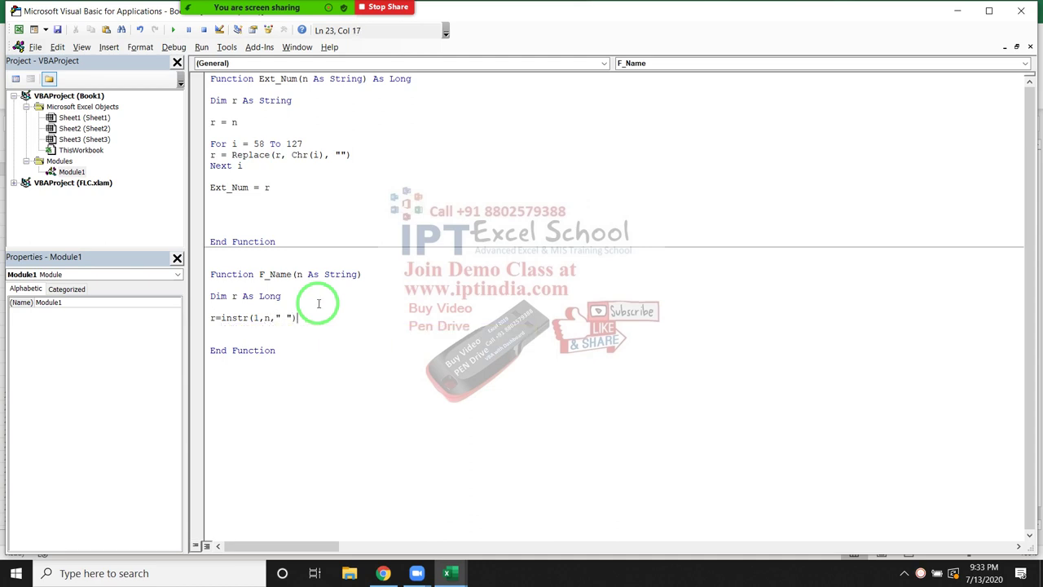
key(Return)
key(Return)
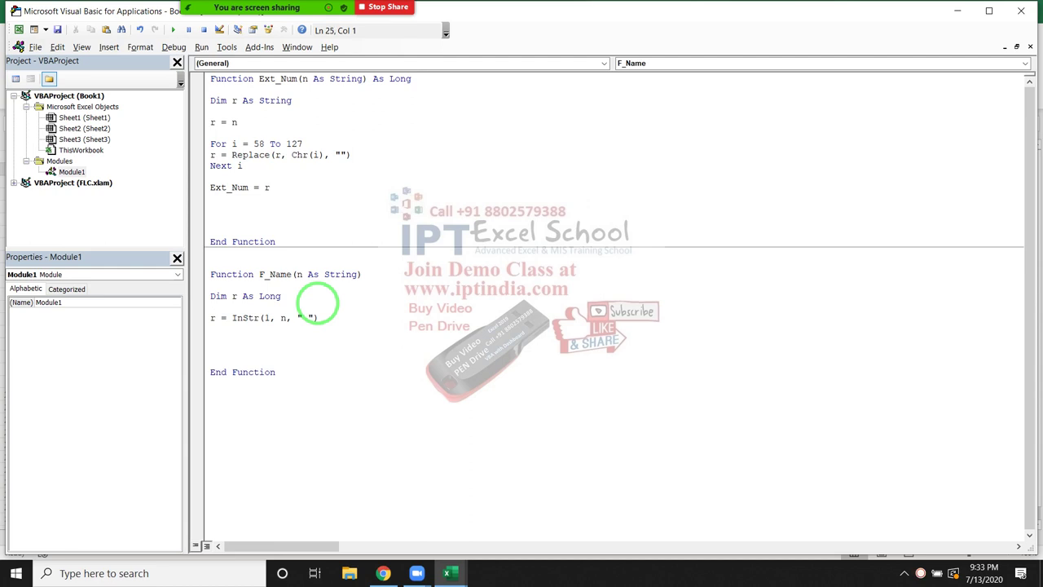
Step: Return the text before the space with F_Name = Left(n, r - 1)
text(F_Name=)
text(Left)
text(()
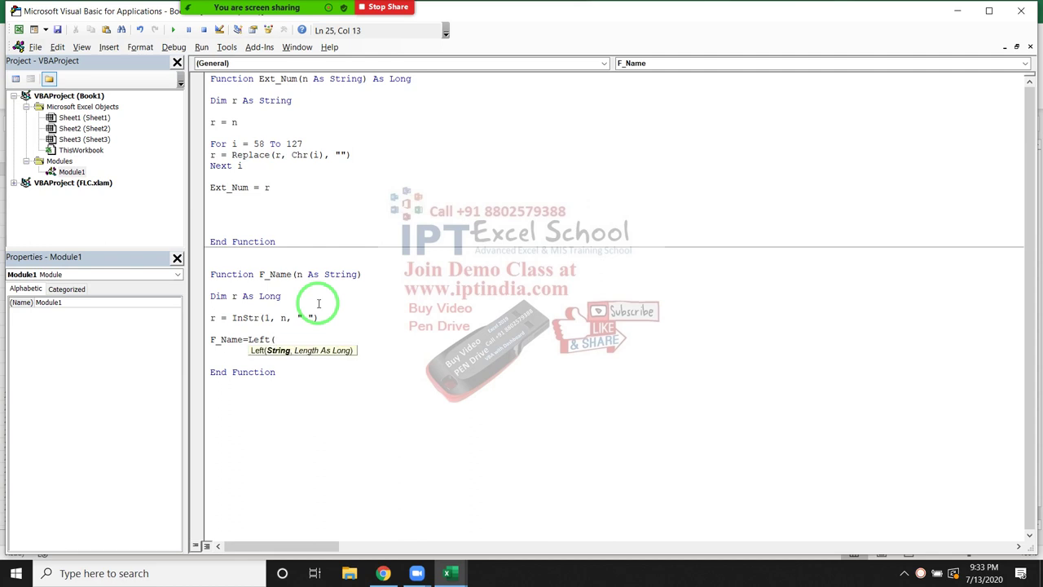
text(n,)
text(r-)
text(1)
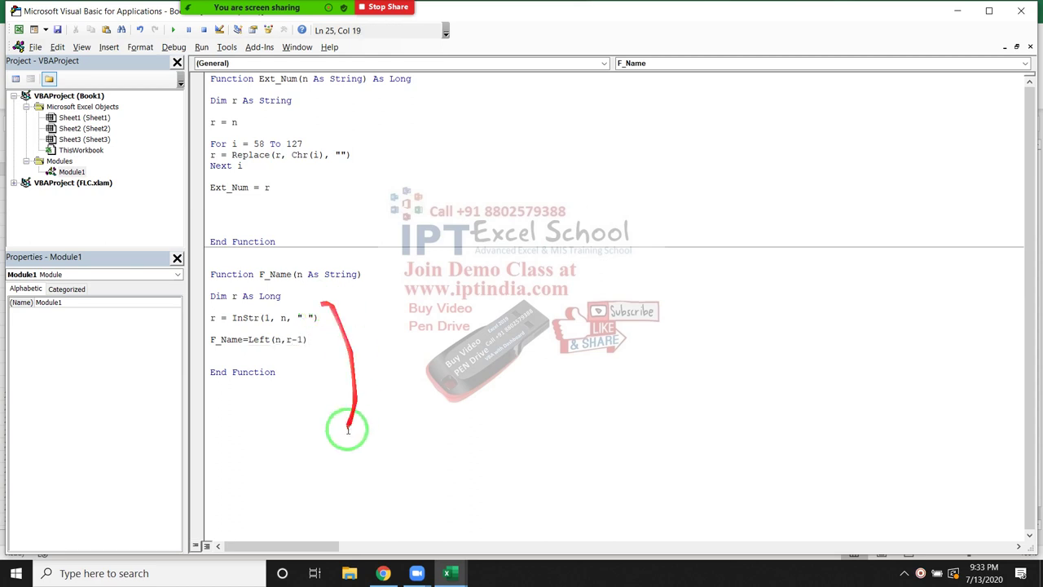
click(273, 350)
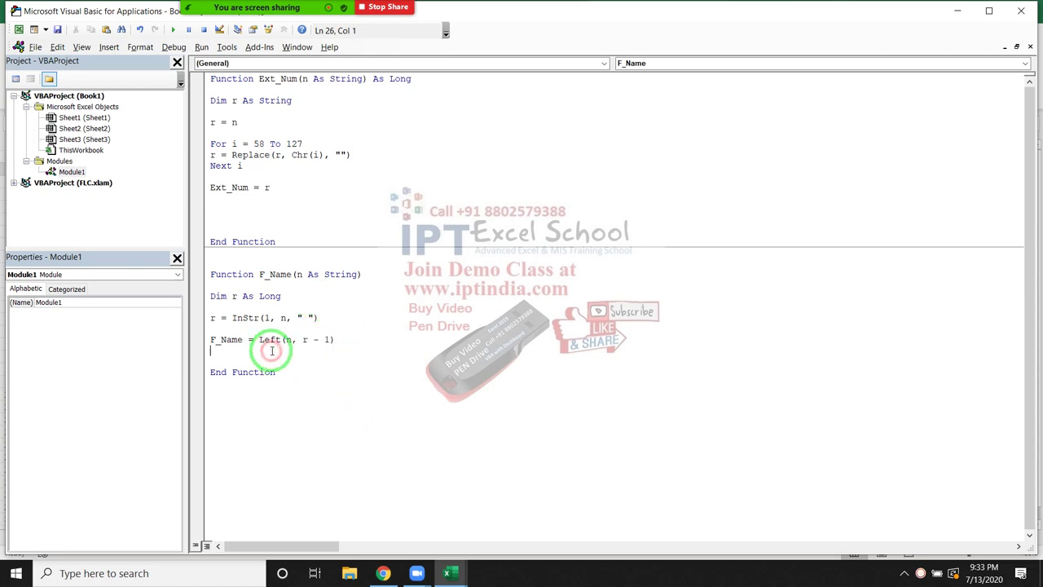
double_click(303, 317)
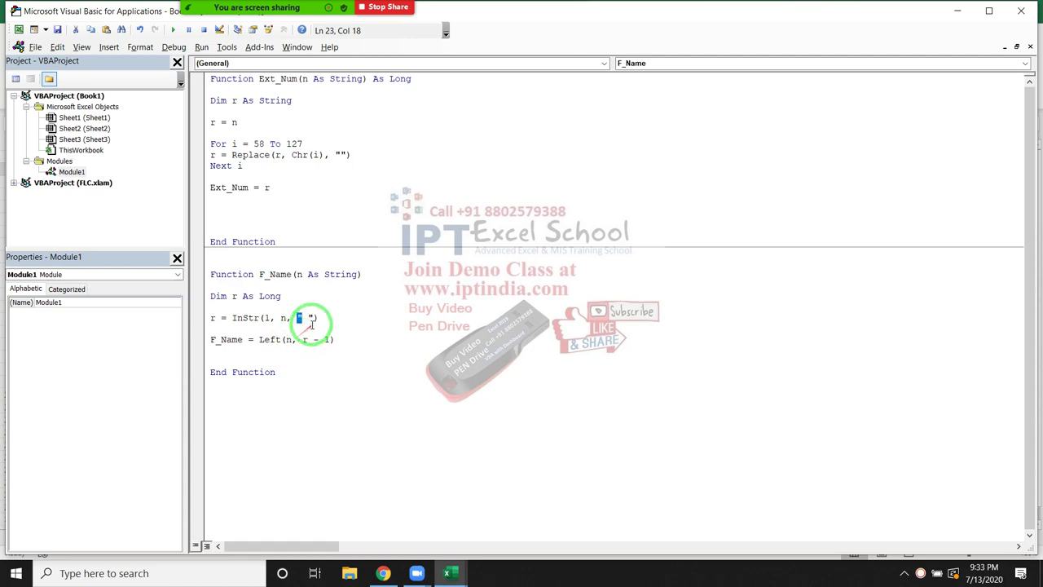
click(289, 361)
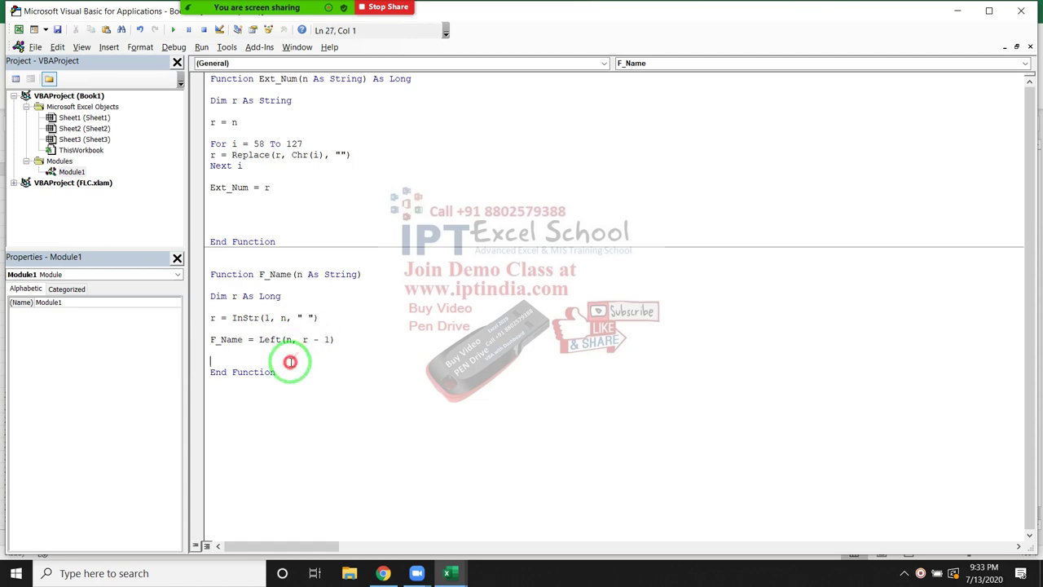
key(alt+Tab)
key(alt+Tab)
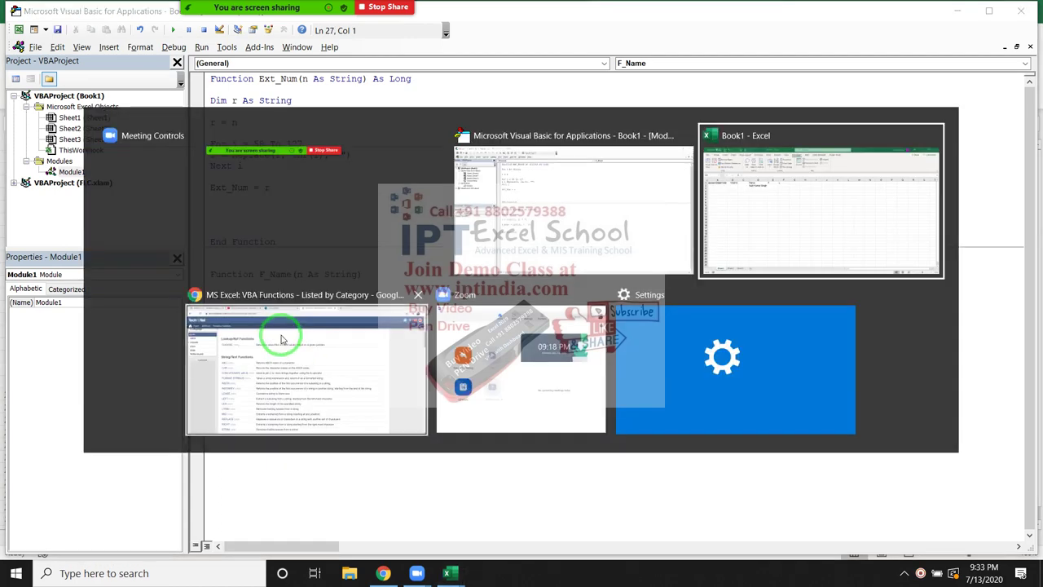
Step: Enter =F_Name(D2) in E2 so it shows the first name, then select F2
text(=)
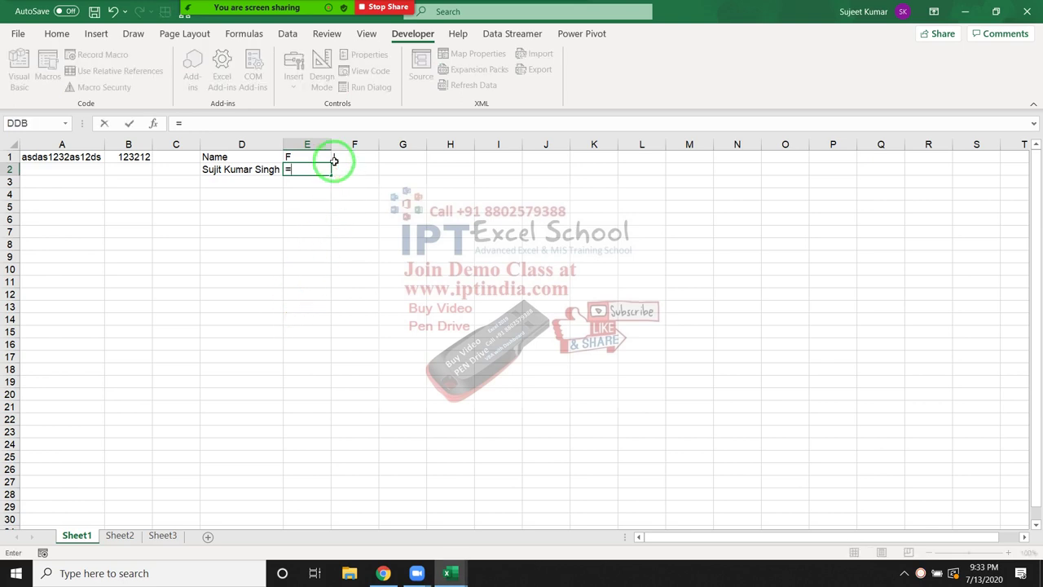
text(f_)
key(Tab)
key(Left)
key(Return)
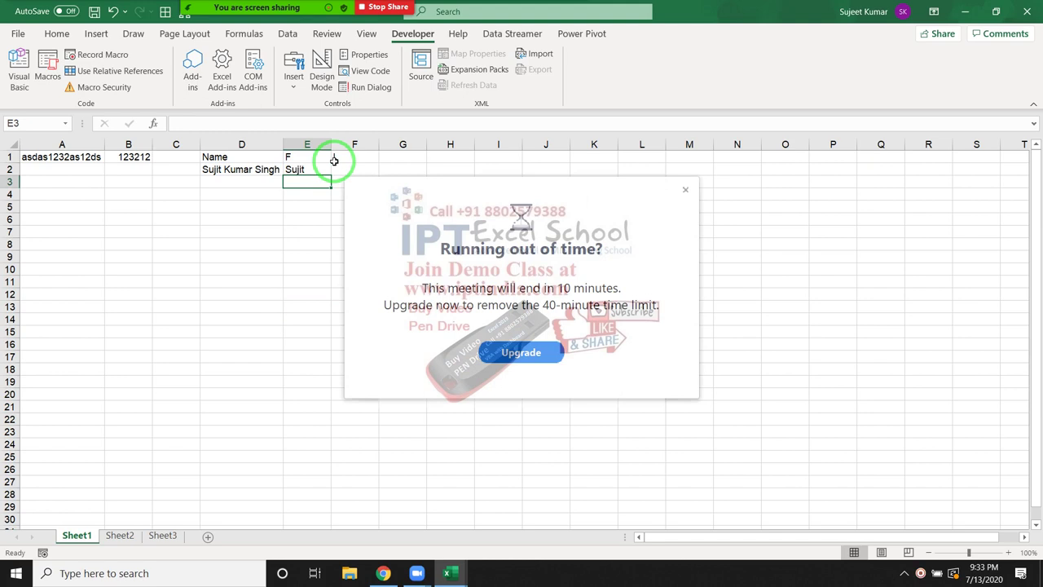
click(686, 189)
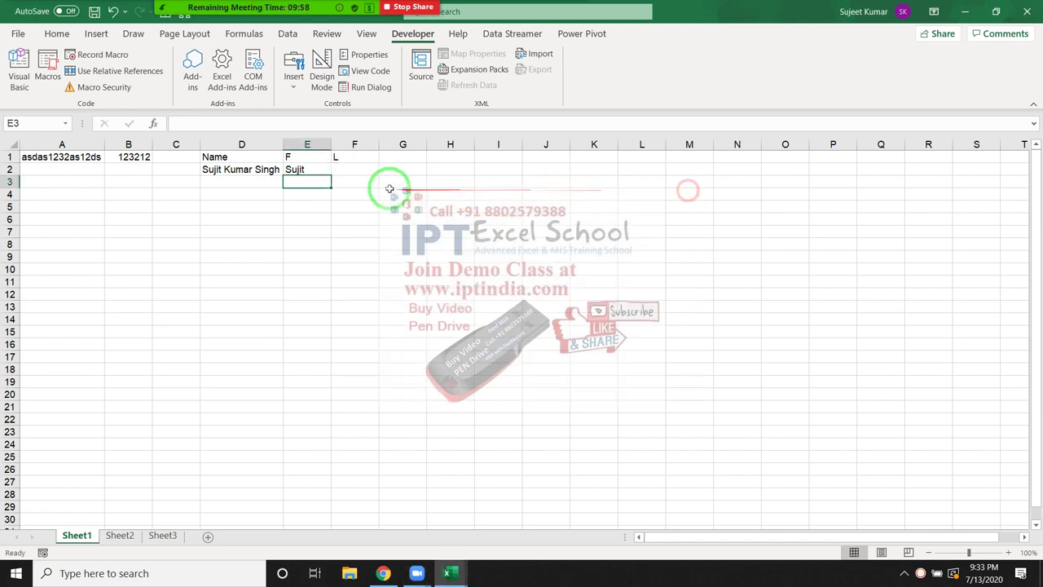
click(341, 173)
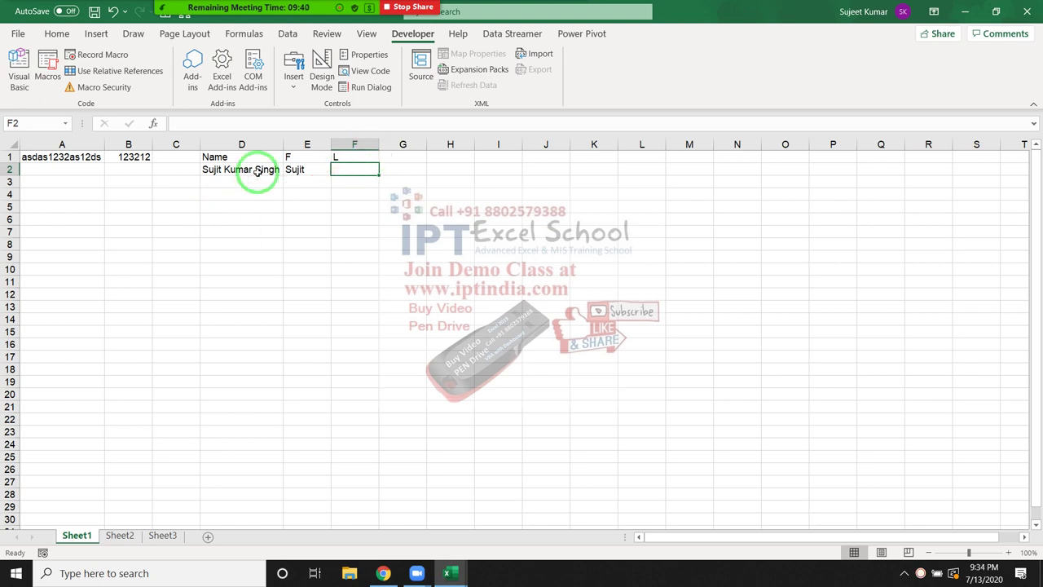
key(alt+Tab)
key(alt+Tab)
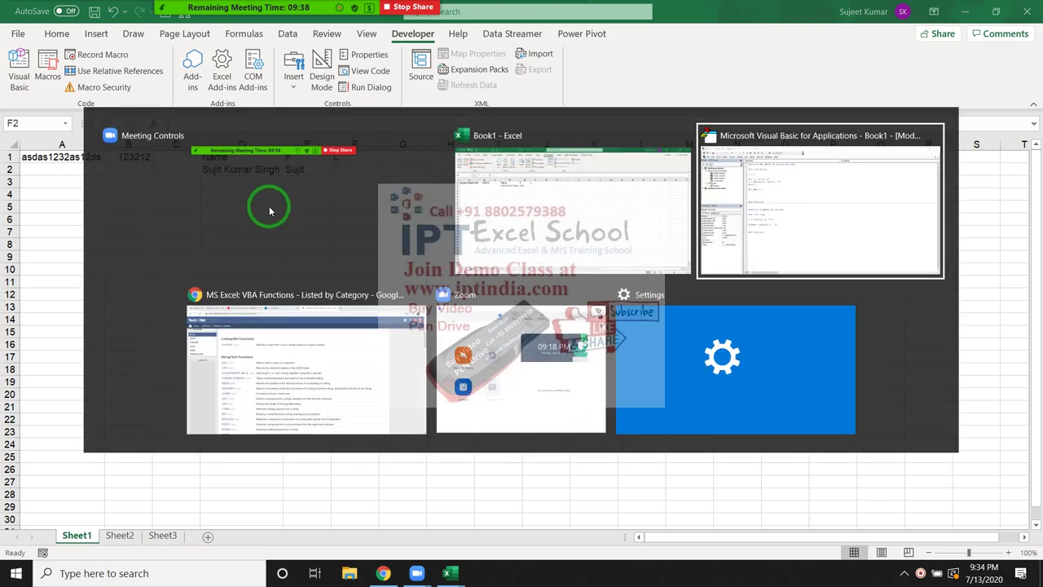
Step: Add the function header Function L_Name(n As String) below F_Name
click(274, 409)
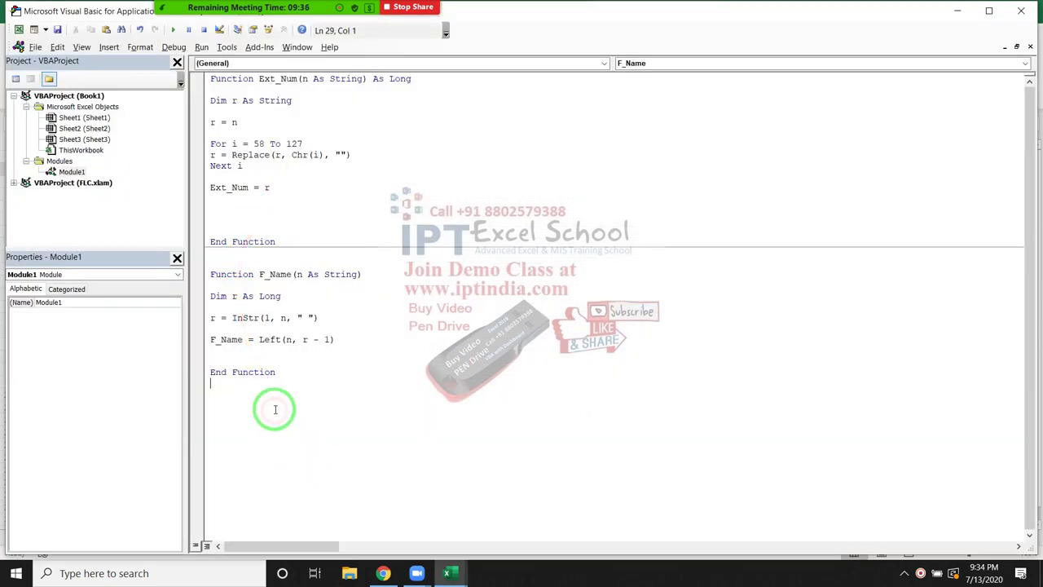
key(Return)
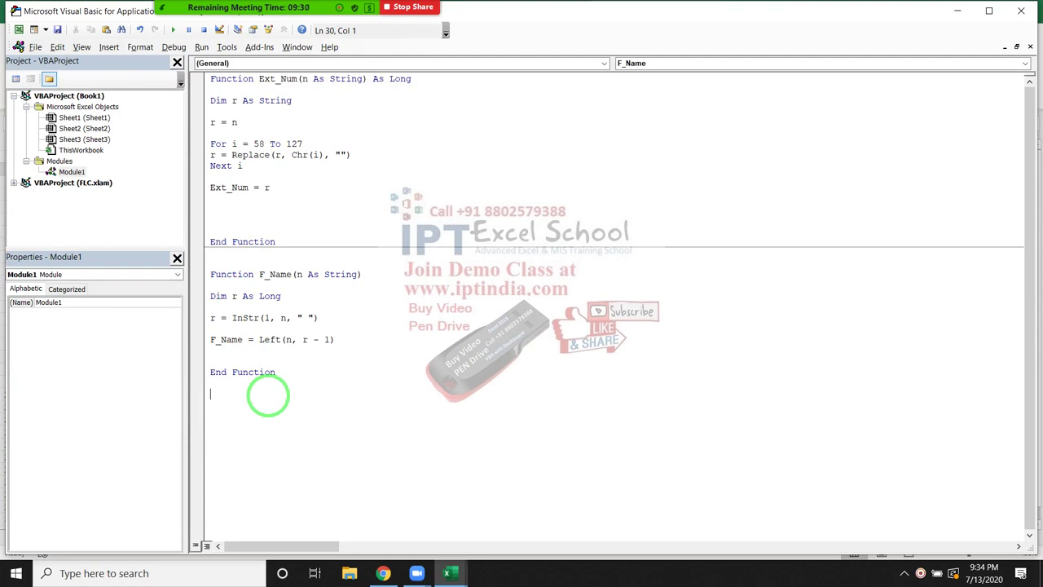
text(Fu)
text(nctio)
text(n )
text(L_)
text(Name)
text((n as )
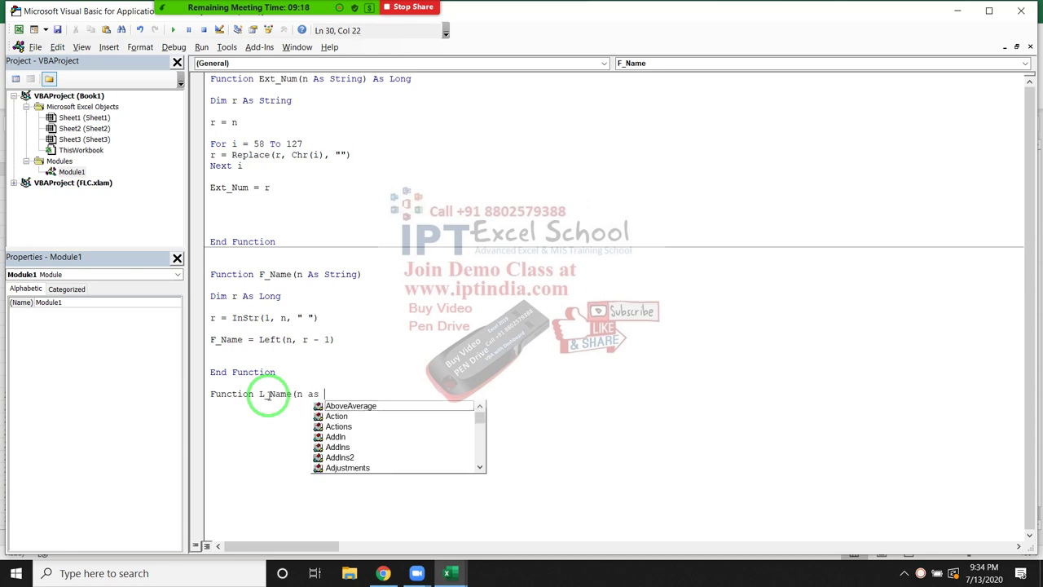
text(str)
key(Tab)
text())
key(Return)
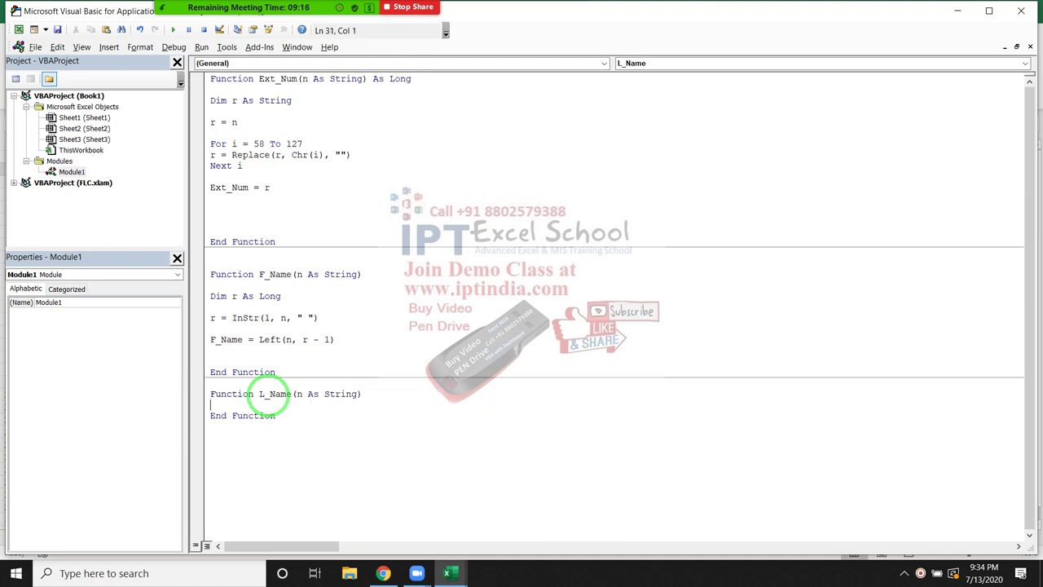
Step: Declare Dim r As Long in L_Name and begin the line r = InStrRev(
key(Return)
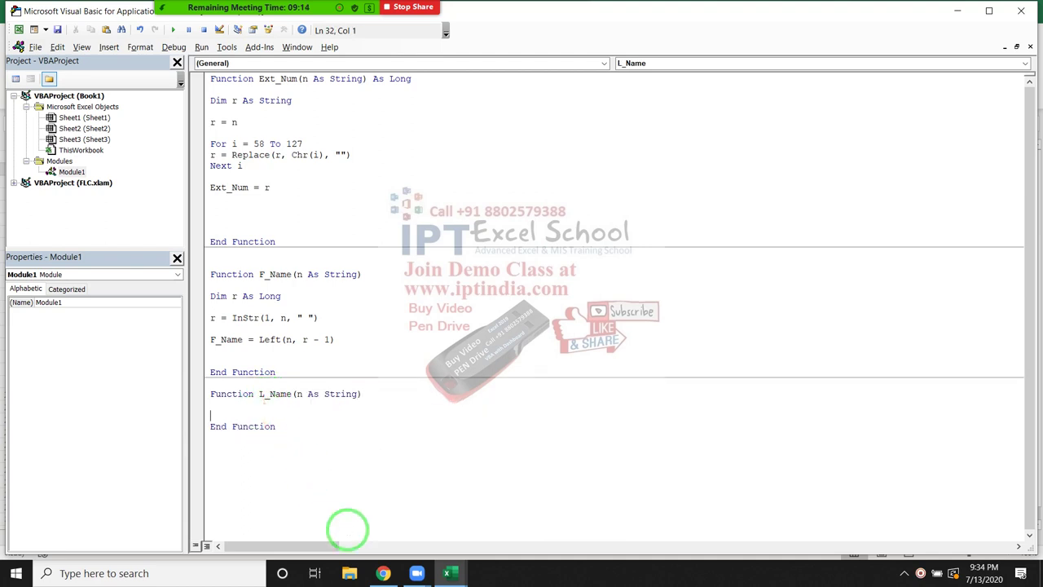
key(Return)
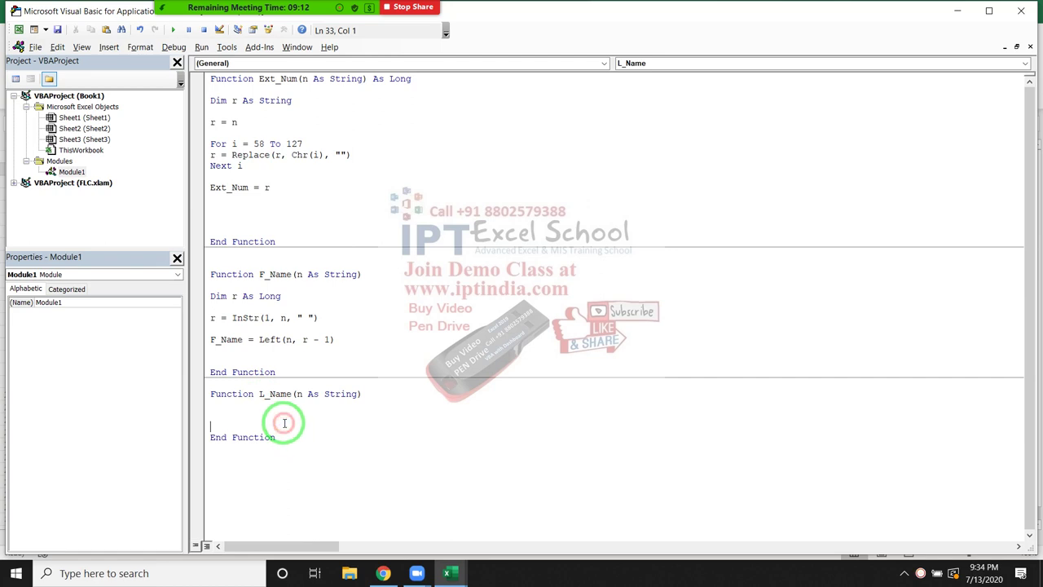
click(280, 415)
text(di)
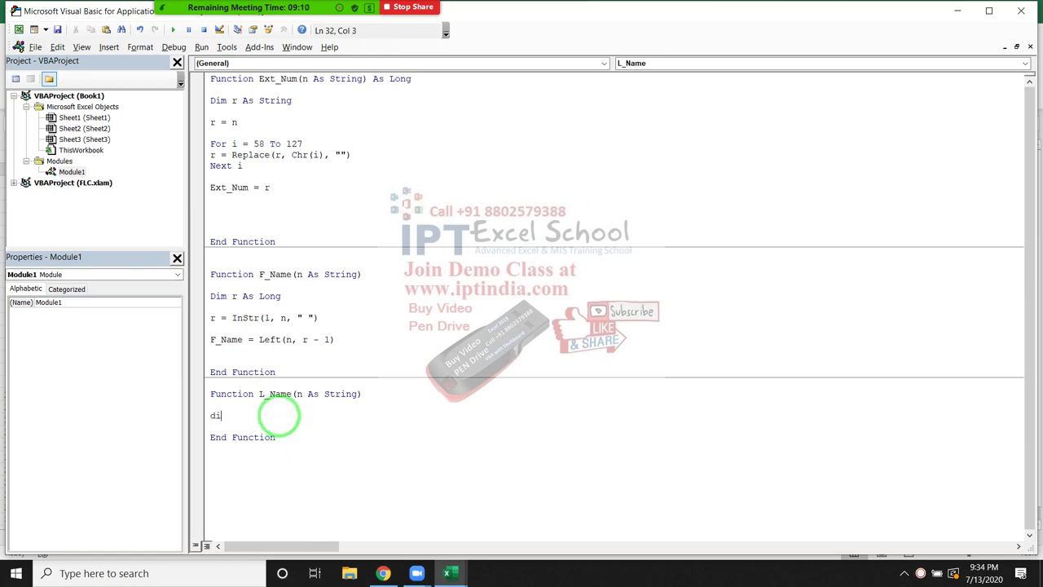
text(m r as lo)
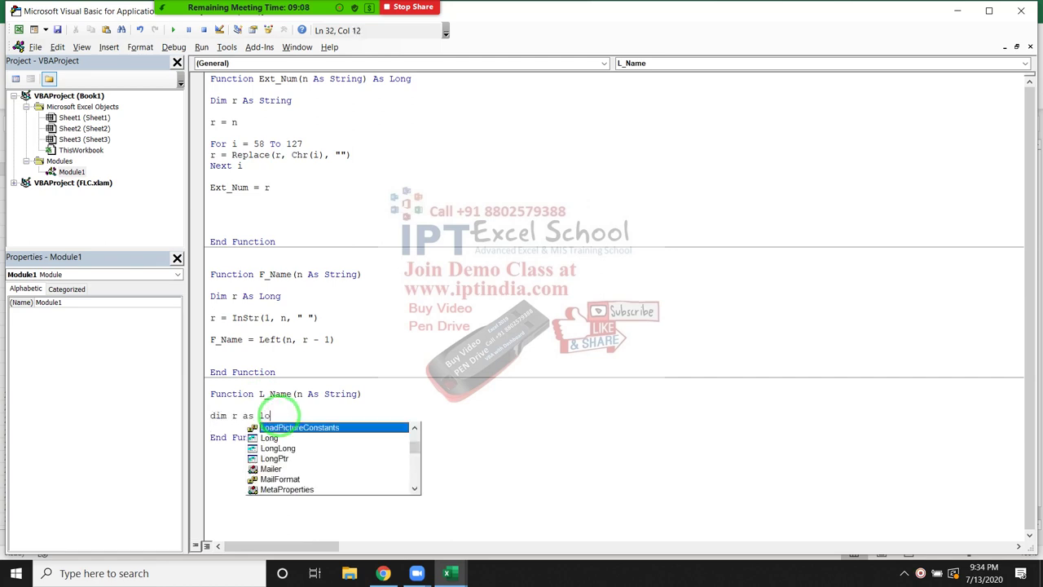
text(ng)
key(Return)
key(Return)
text(r)
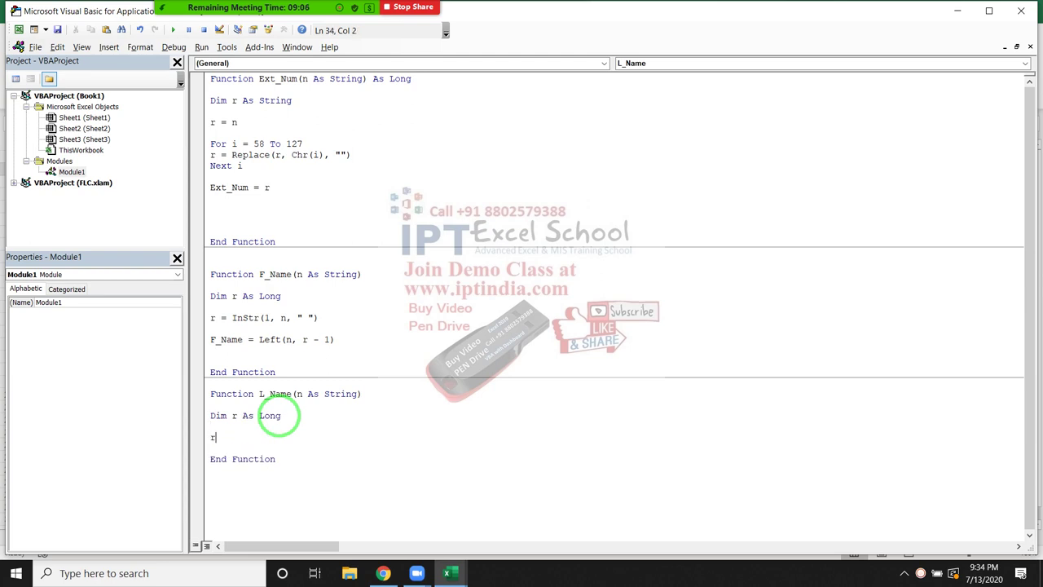
text(=inst)
text(rrev)
text(()
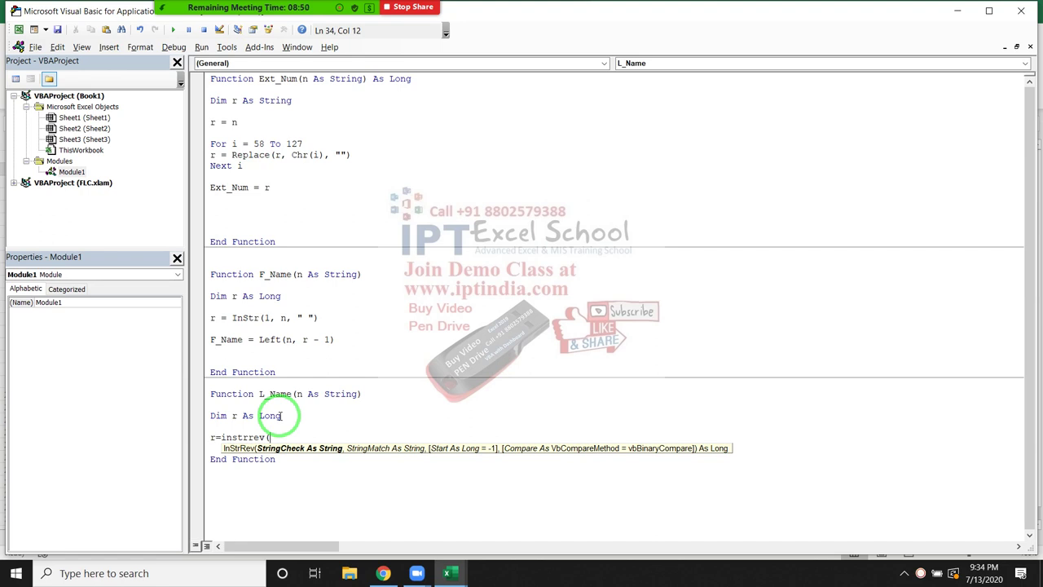
Step: Complete the line as r = InStrRev(" ", n)
text(" ")
text(,n)
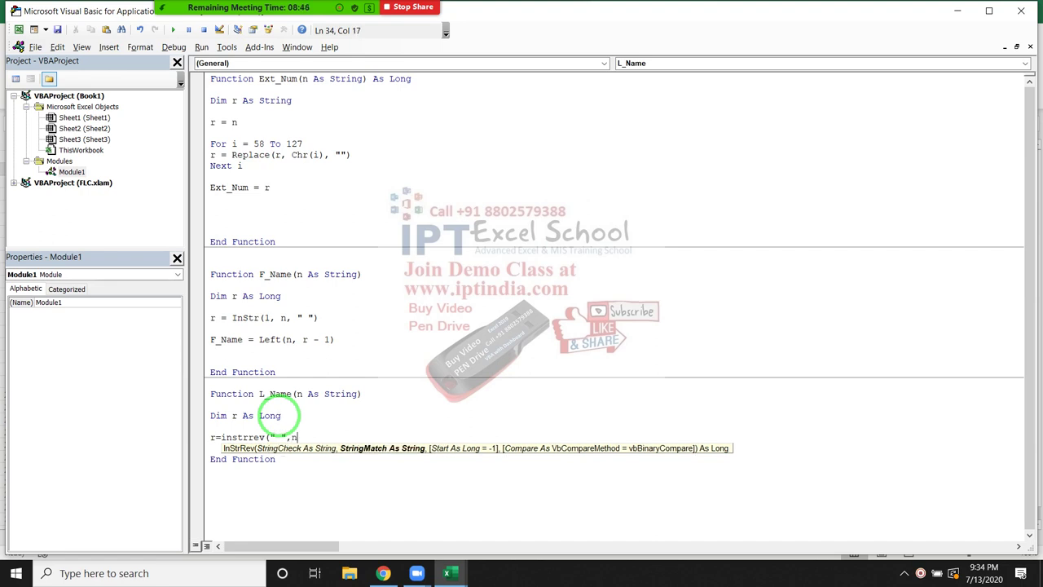
text())
key(Return)
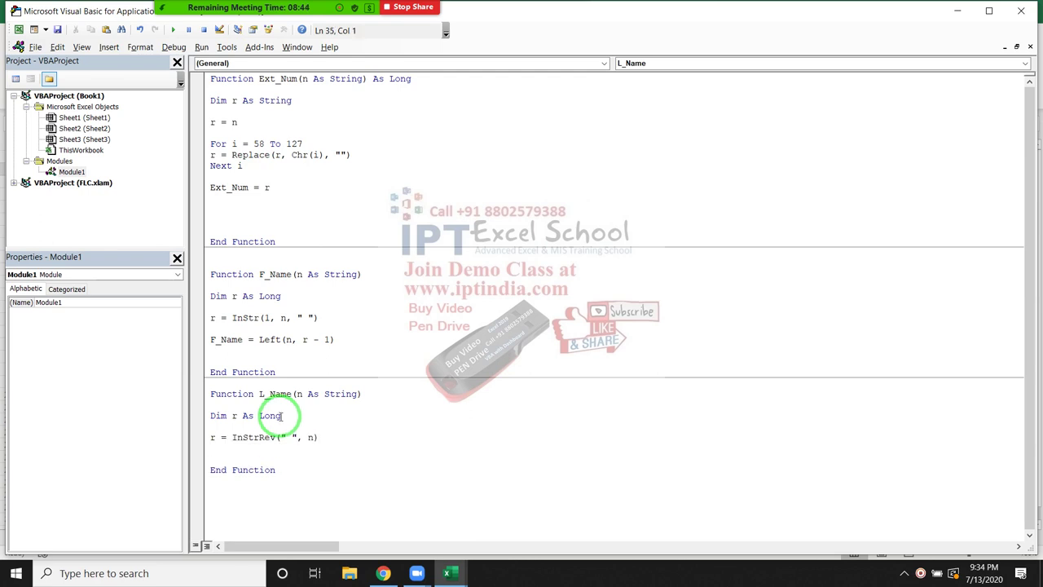
key(Return)
text(L_Name=right)
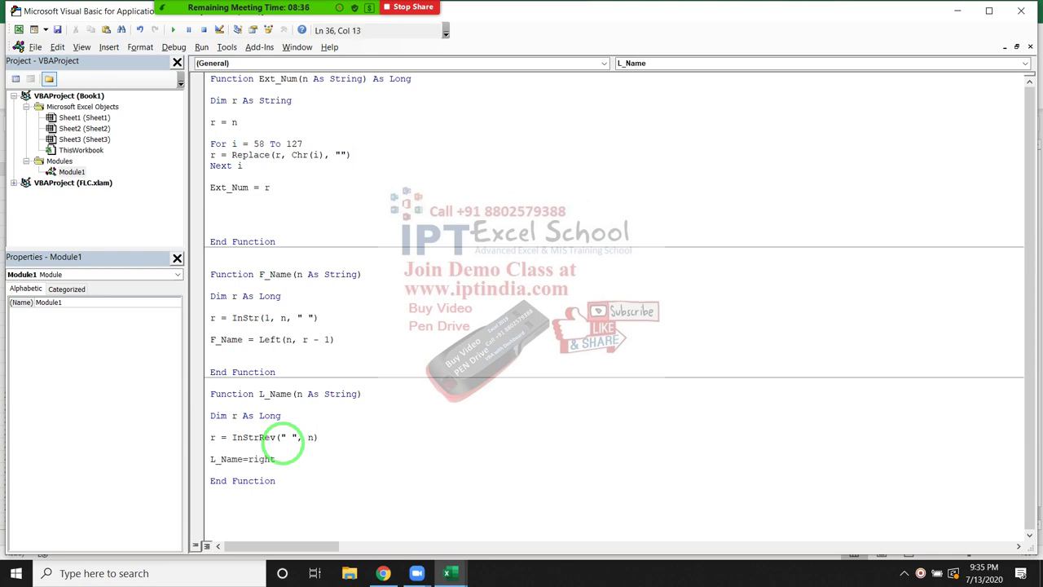
Step: Add the return line L_Name = Right(n, Len(n) - r)
text(()
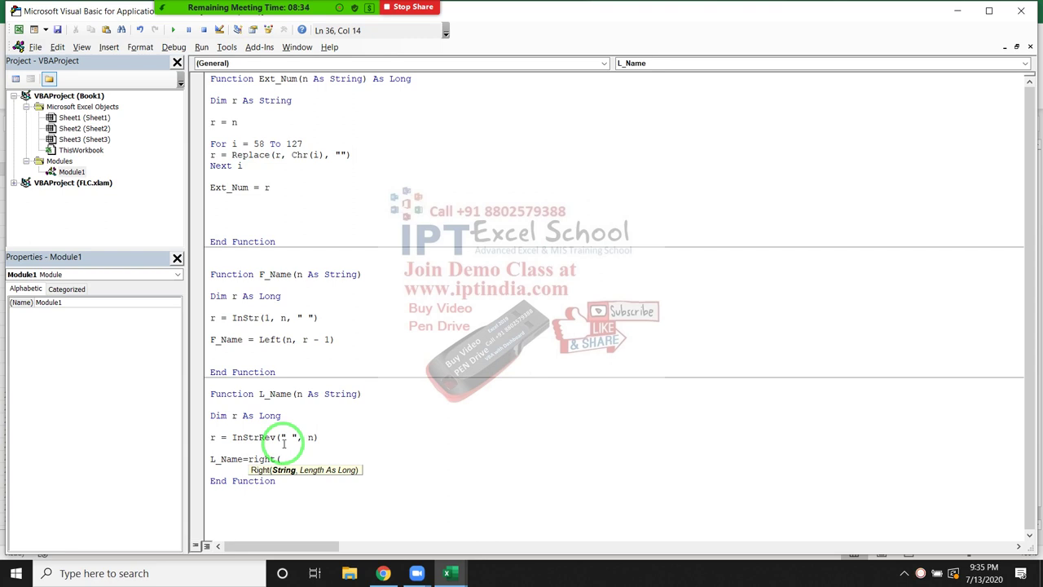
text(n,l)
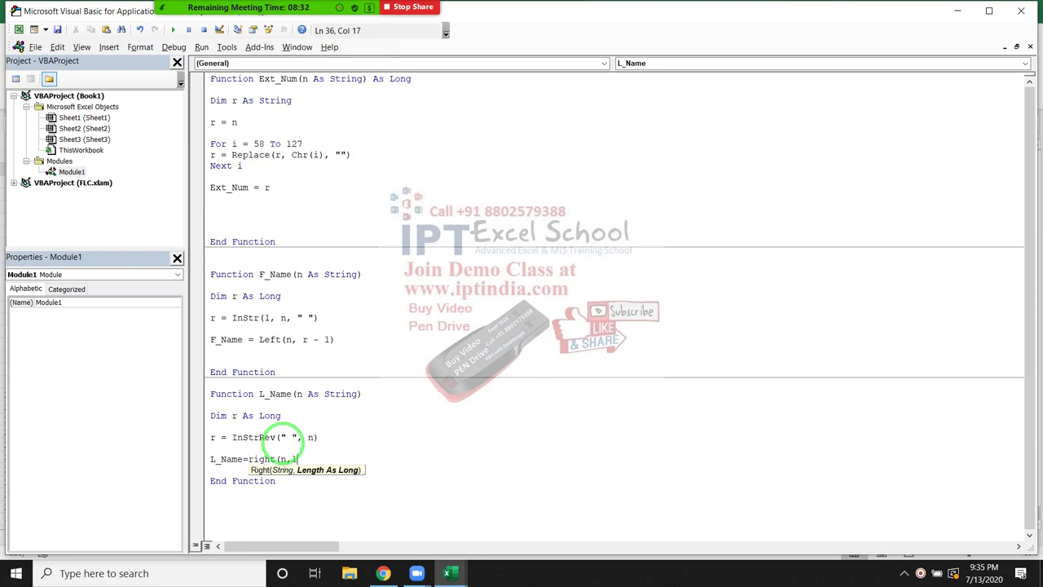
text(()
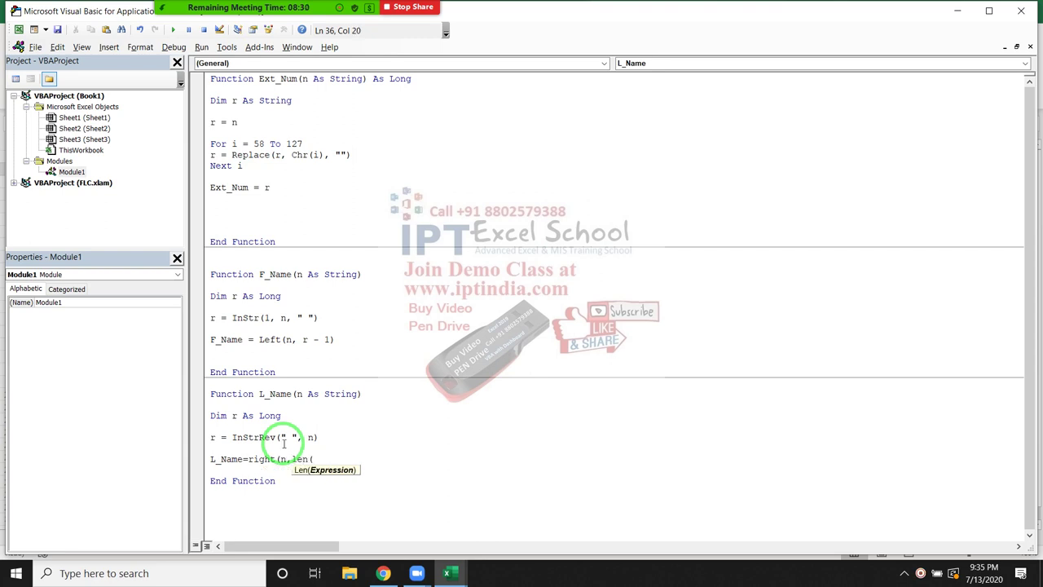
text())
key(BackSpace)
text()-r)
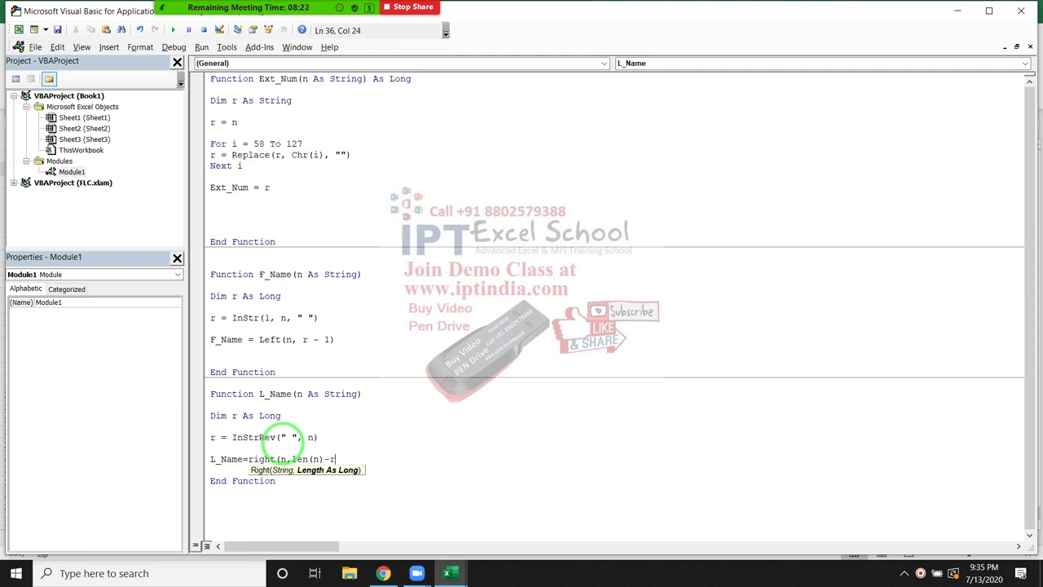
text())
click(756, 437)
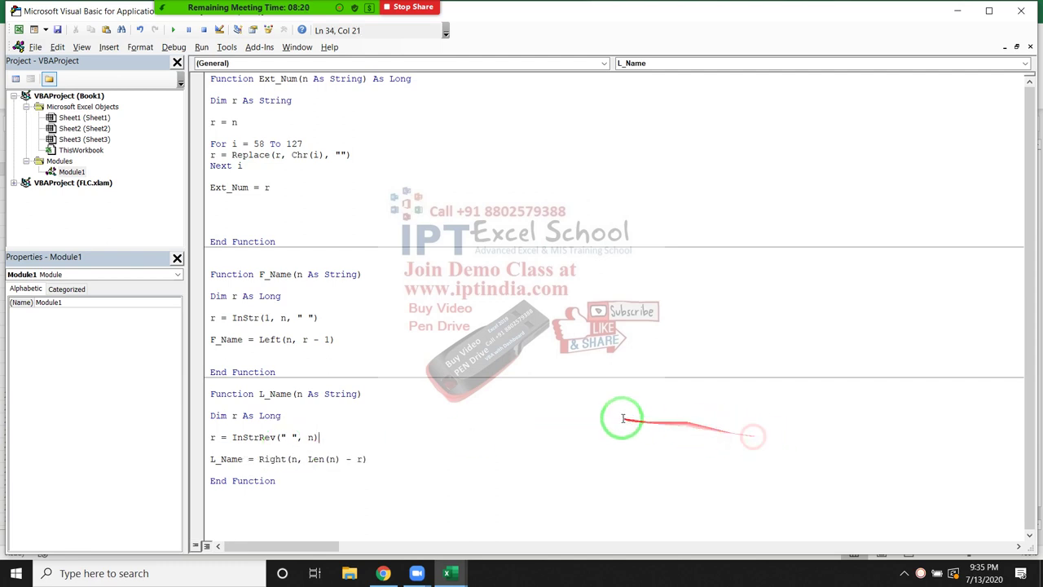
Step: Enter =L_Name(D2) in F2 and re-enter it; it still returns the whole full name
key(alt+Tab)
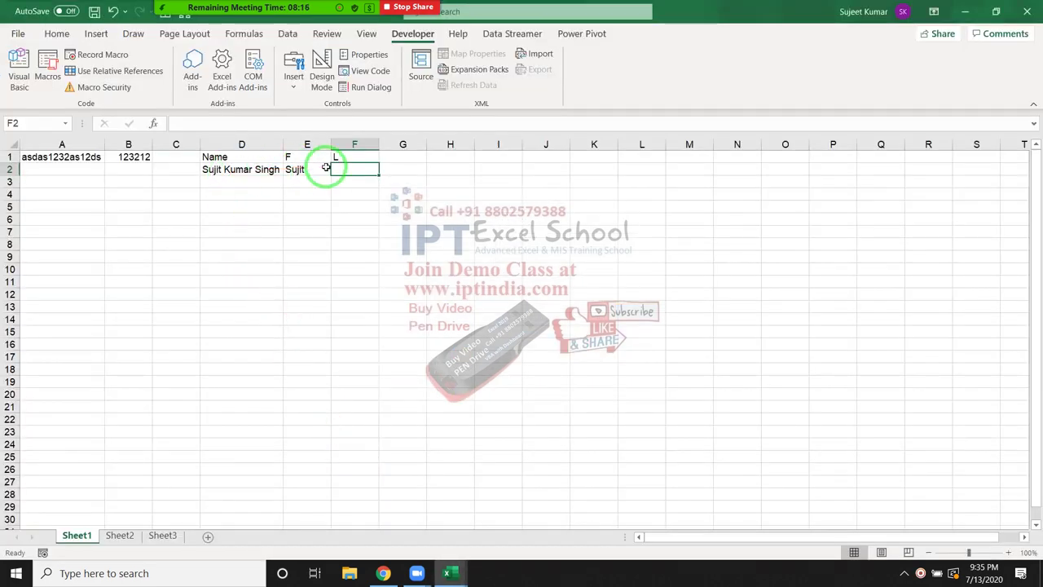
text(=l)
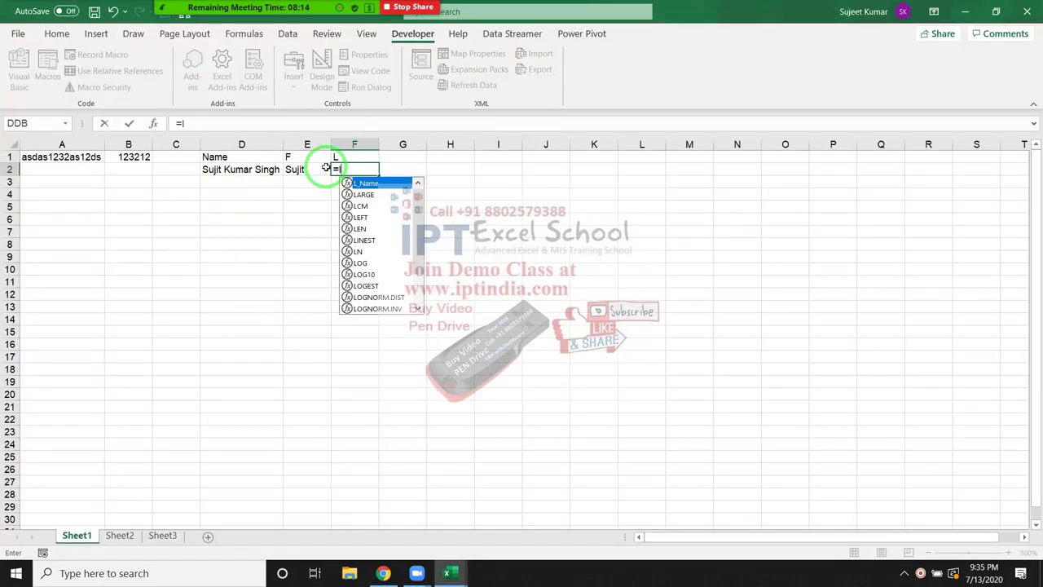
key(Tab)
key(Left)
key(Left)
key(Return)
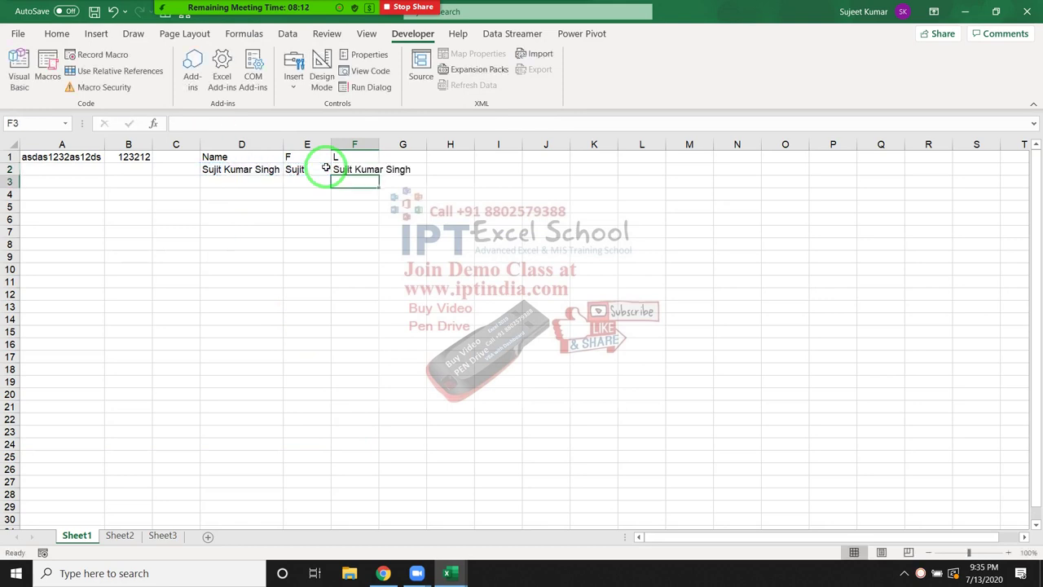
click(334, 169)
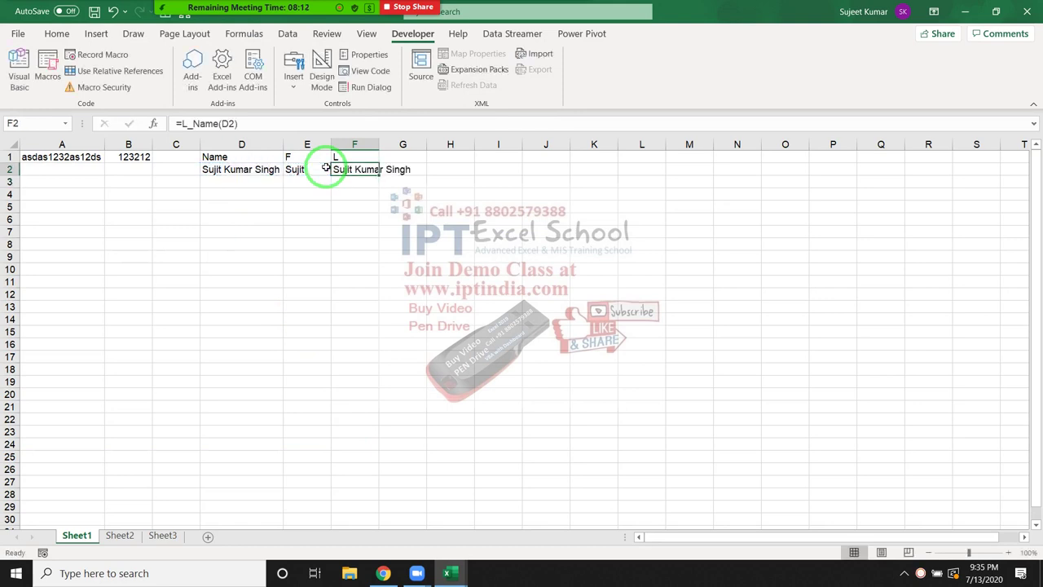
double_click(371, 169)
key(Return)
key(Right)
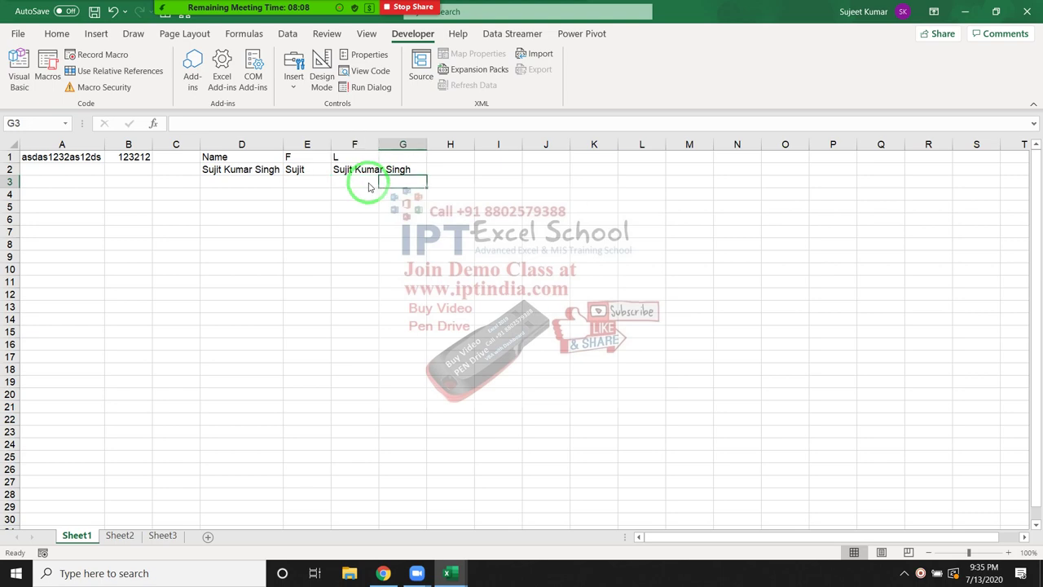
Step: Swap the InStrRev arguments so the line reads r = InStrRev(n, " ")
key(alt+Tab)
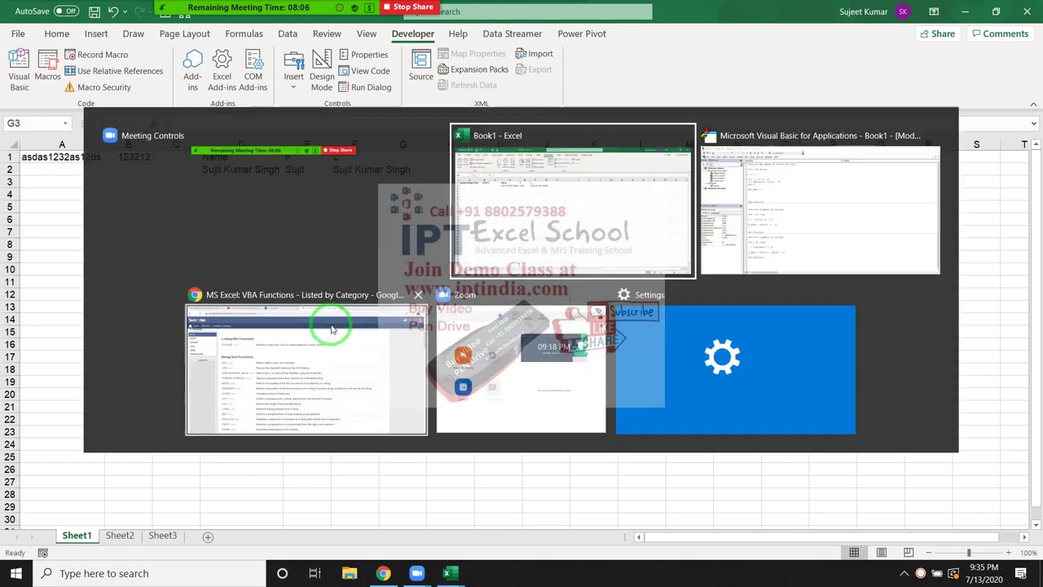
key(alt+Tab)
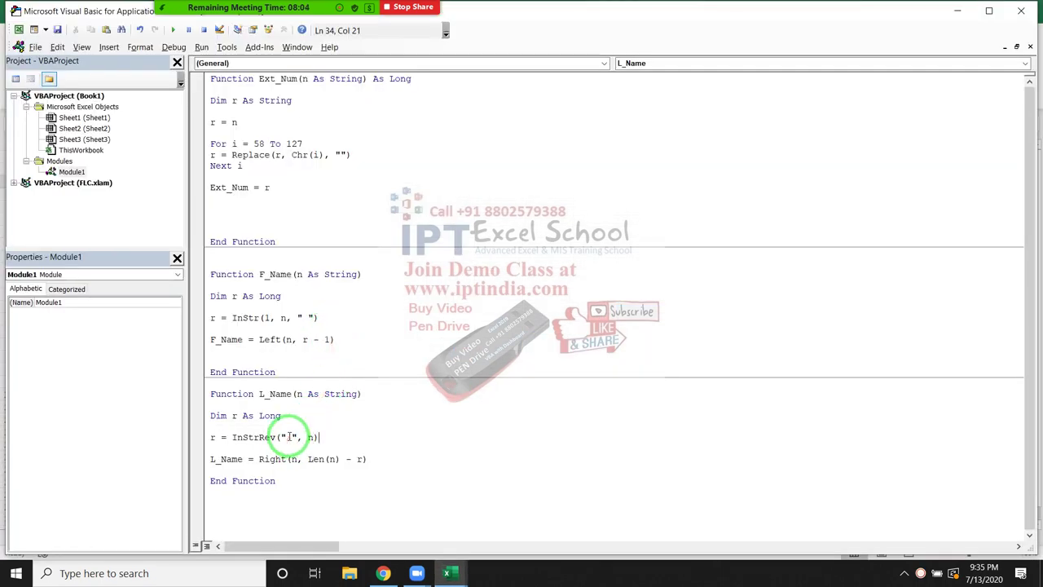
click(281, 437)
text(n,)
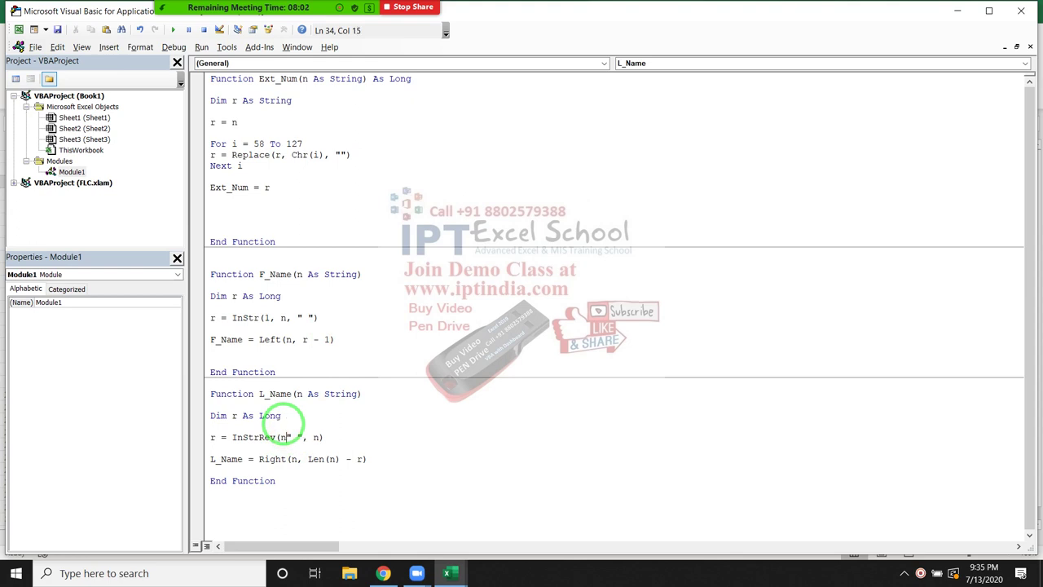
click(320, 438)
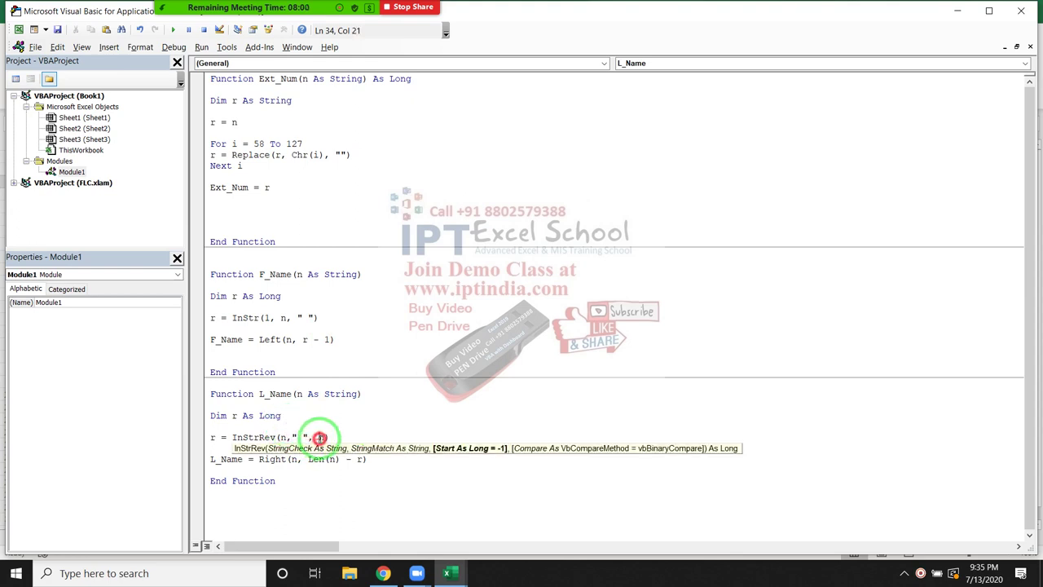
key(BackSpace)
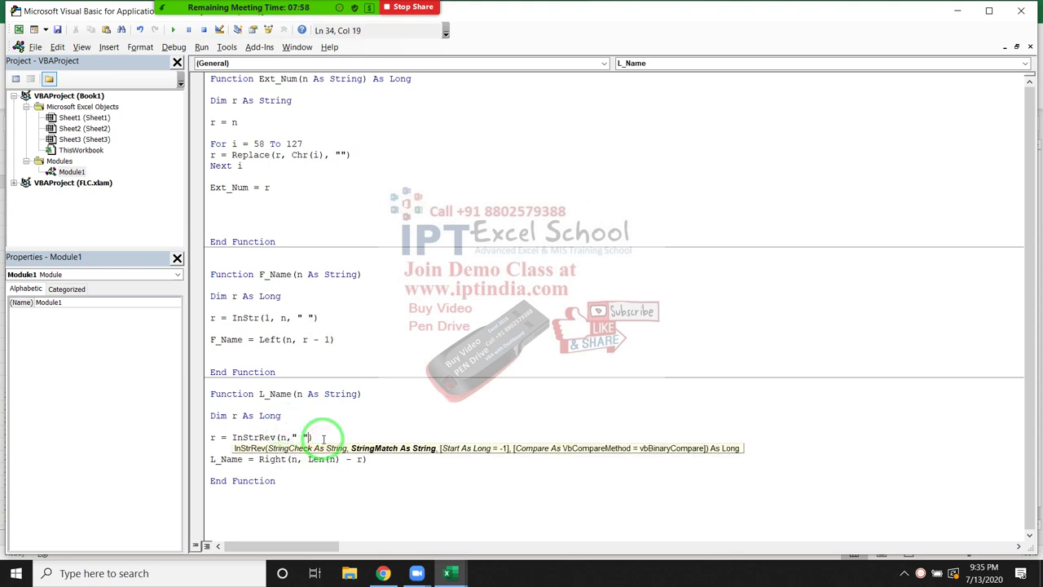
click(291, 473)
click(287, 437)
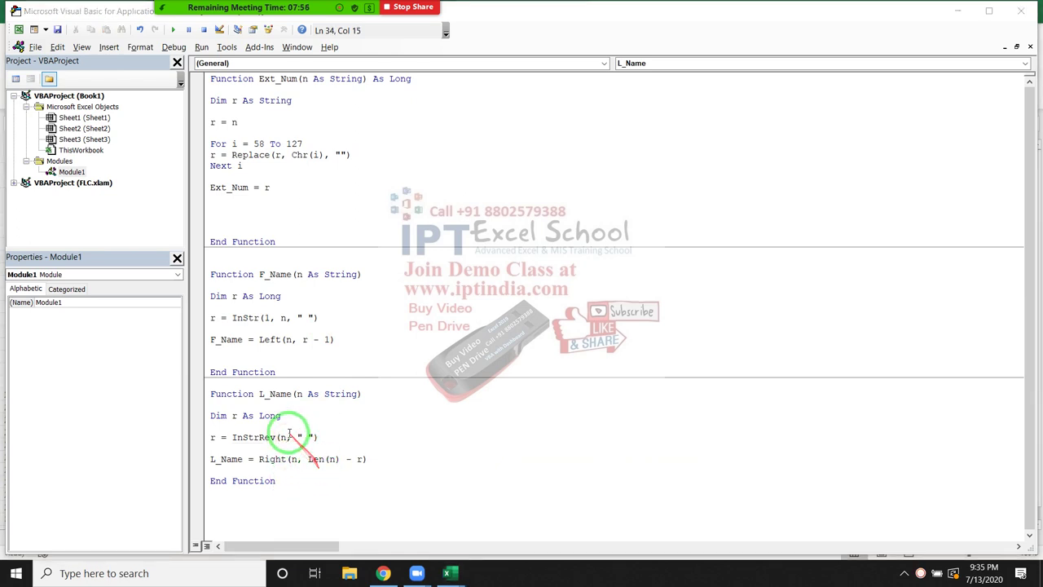
key(alt+Tab)
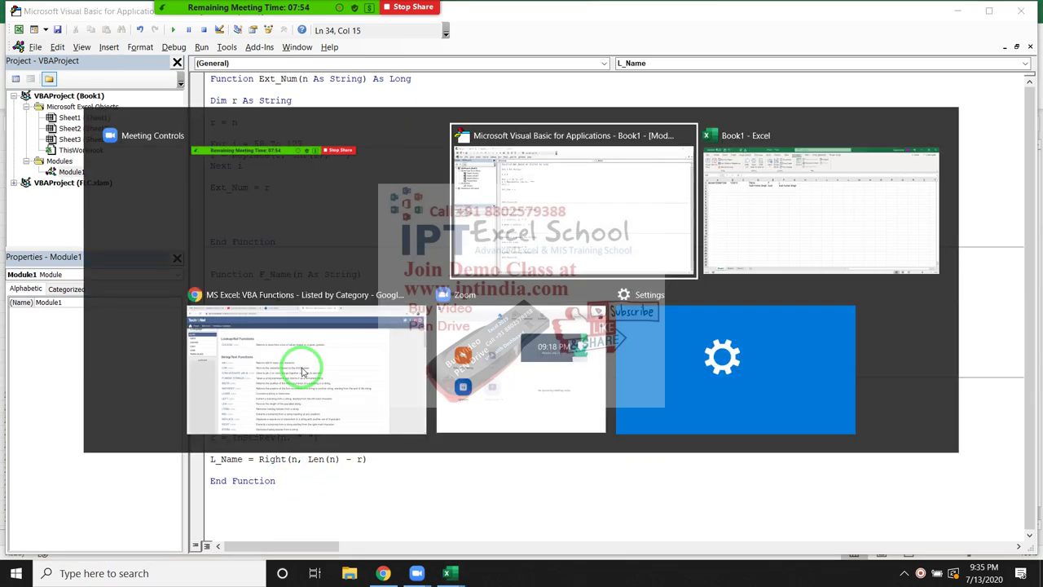
Step: Re-enter F2's =L_Name(D2) formula so it recalculates to just the last name
key(Tab)
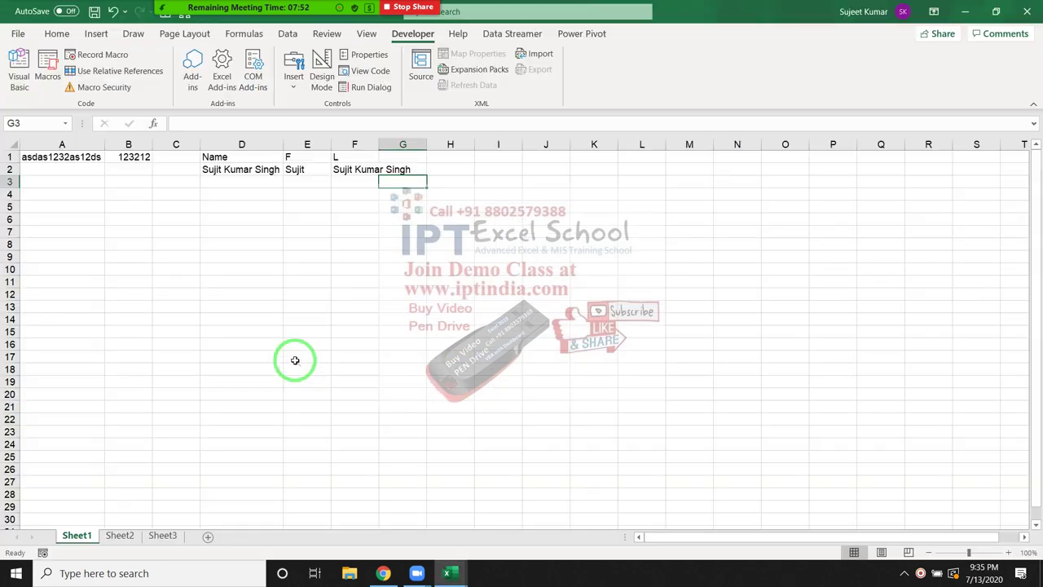
click(346, 171)
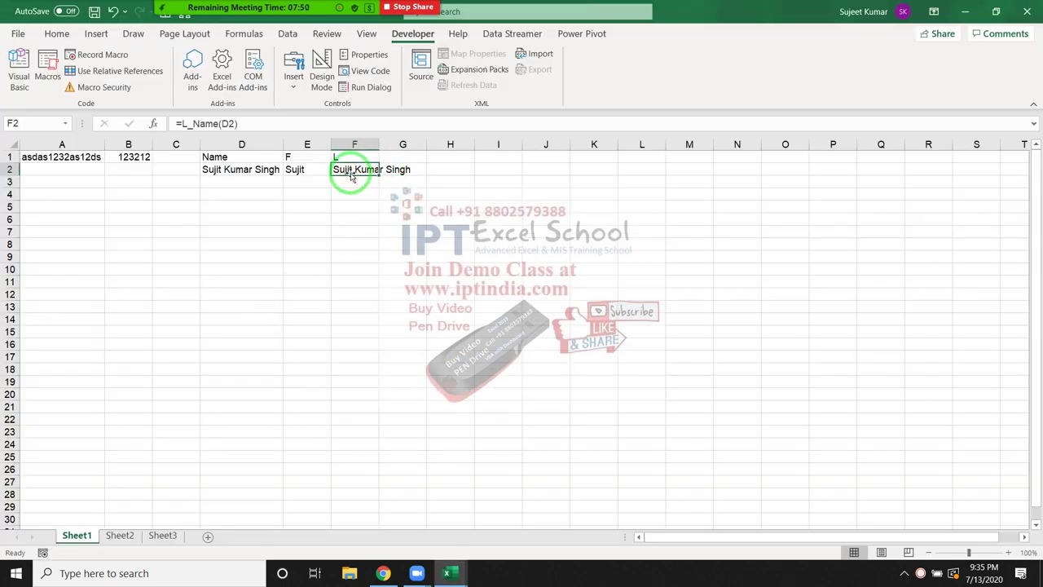
double_click(351, 173)
key(Escape)
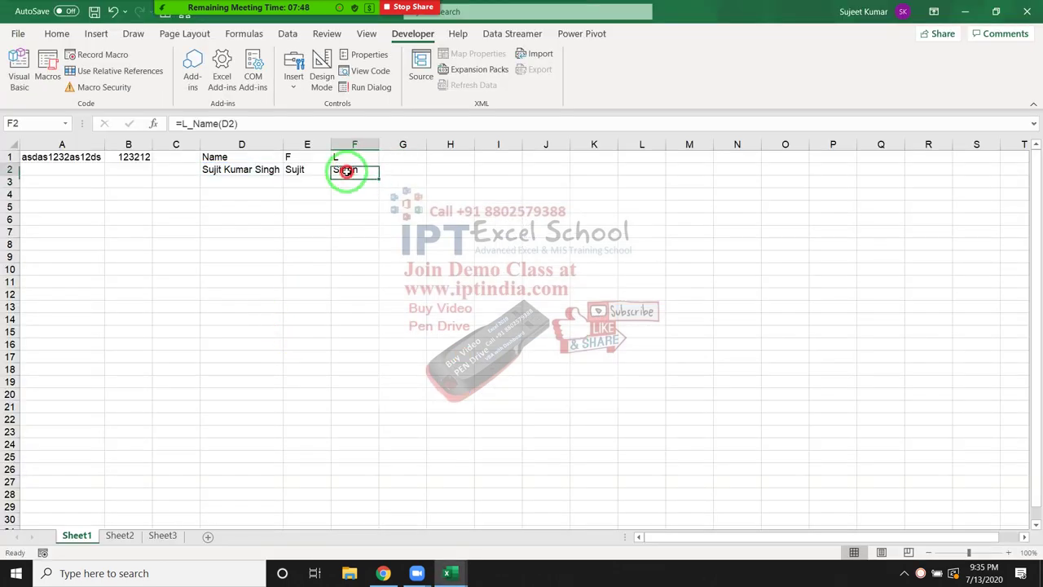
key(alt+Tab)
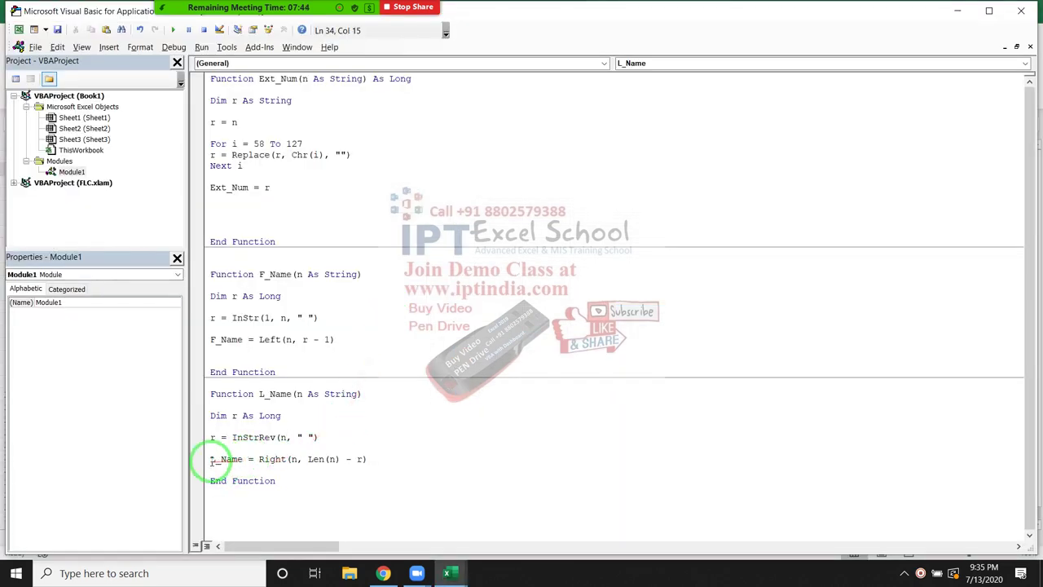
drag(210, 459, 352, 463)
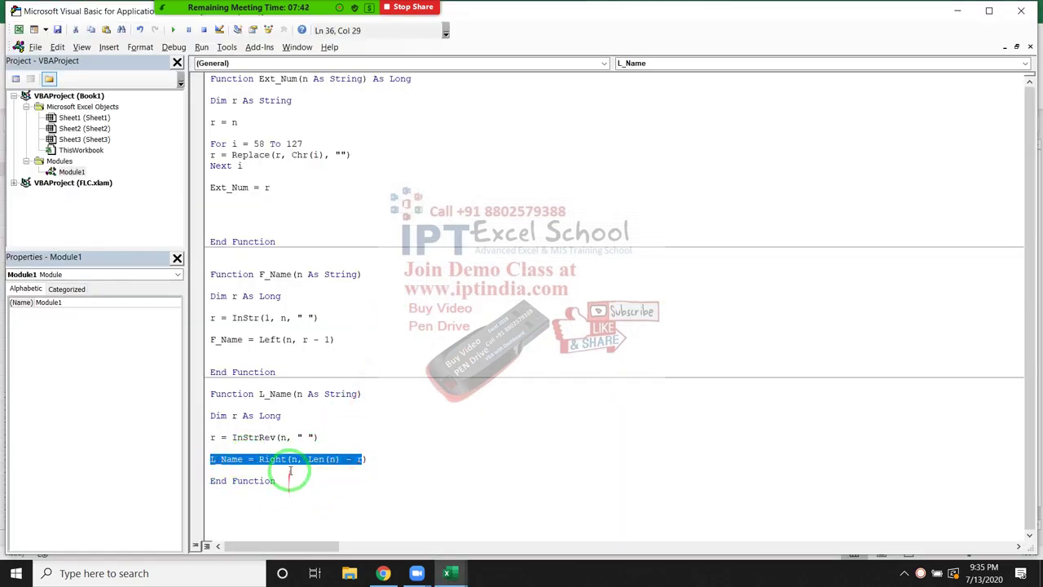
click(289, 471)
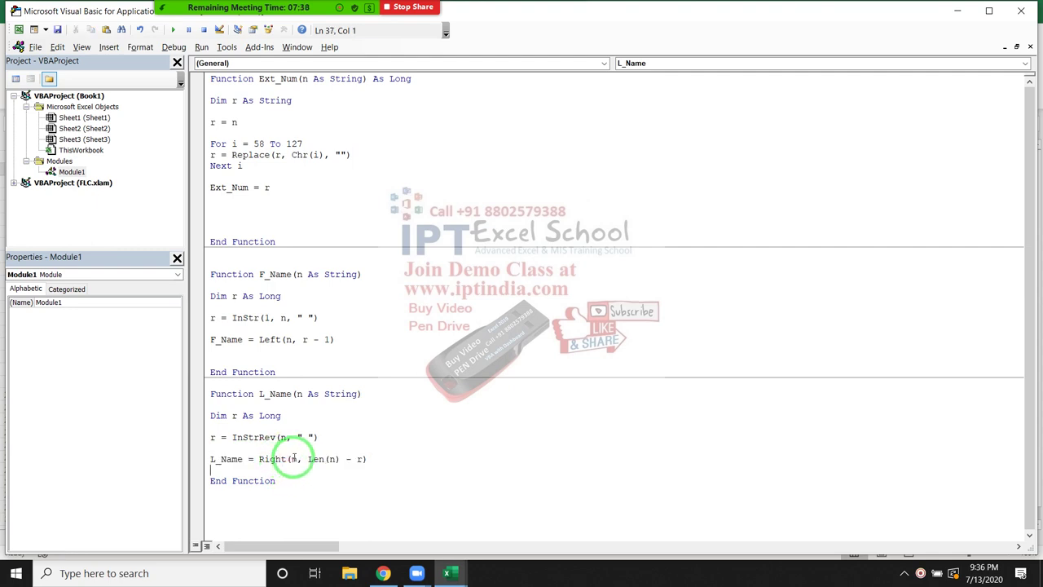
double_click(294, 460)
mouse_move(308, 459)
mouse_down()
mouse_move(346, 459)
mouse_move(231, 438)
mouse_up()
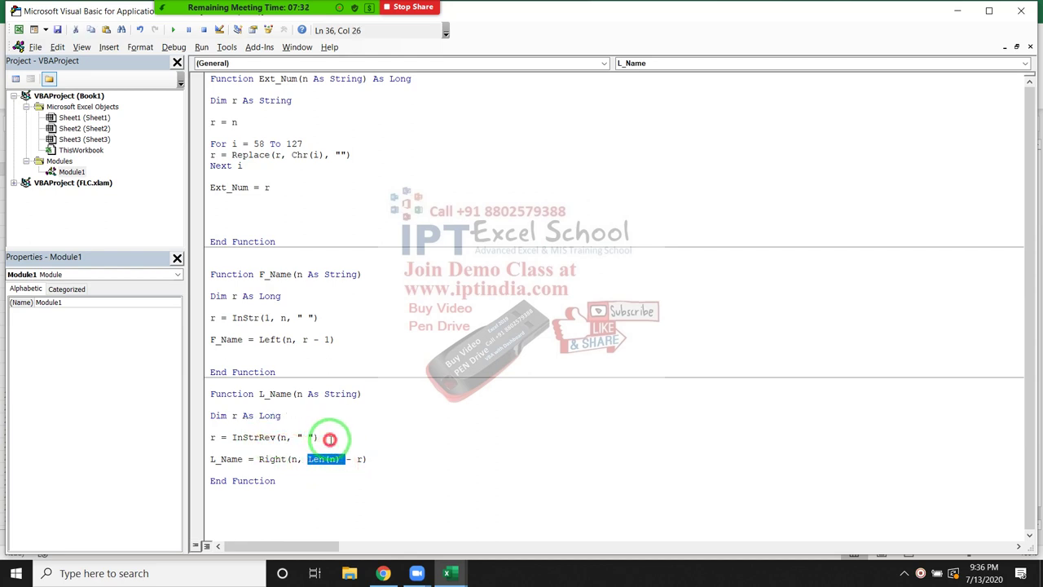